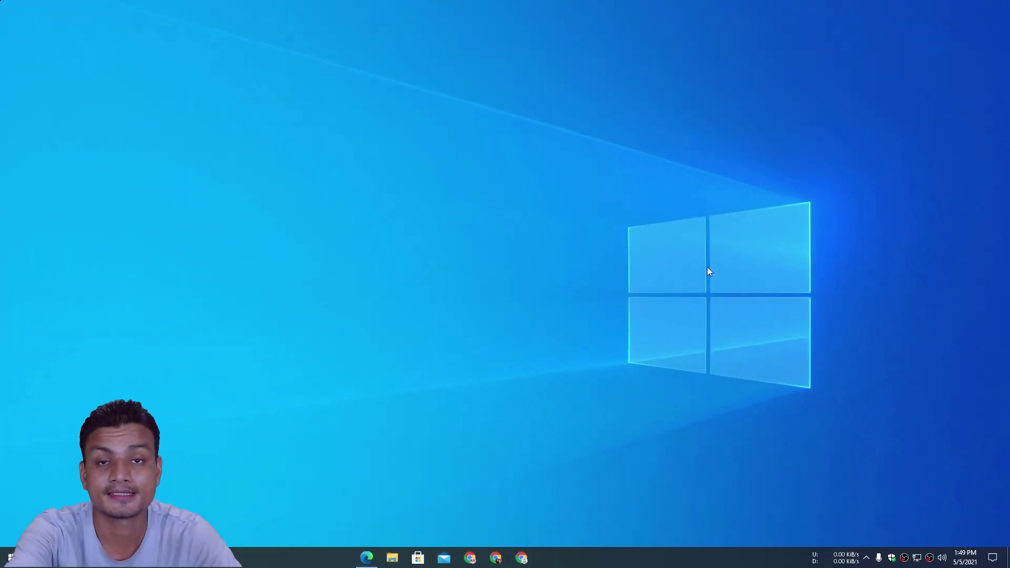
Open Microsoft Edge on the Download Windows 10 page showing the Bing Wallpaper app banner
left_click(367, 558)
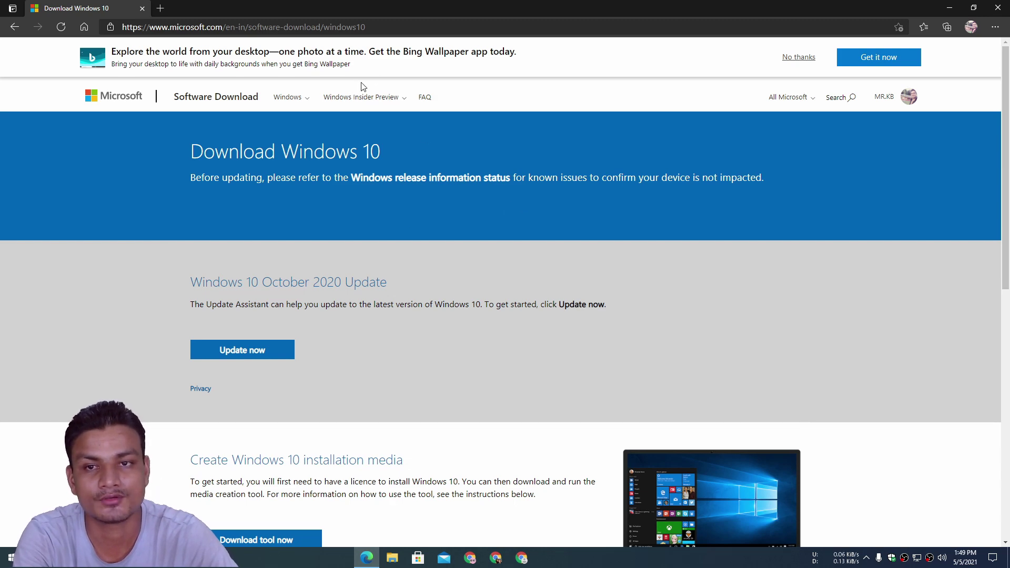
scroll(422, 203, "down", 3)
scroll(425, 203, "up", 3)
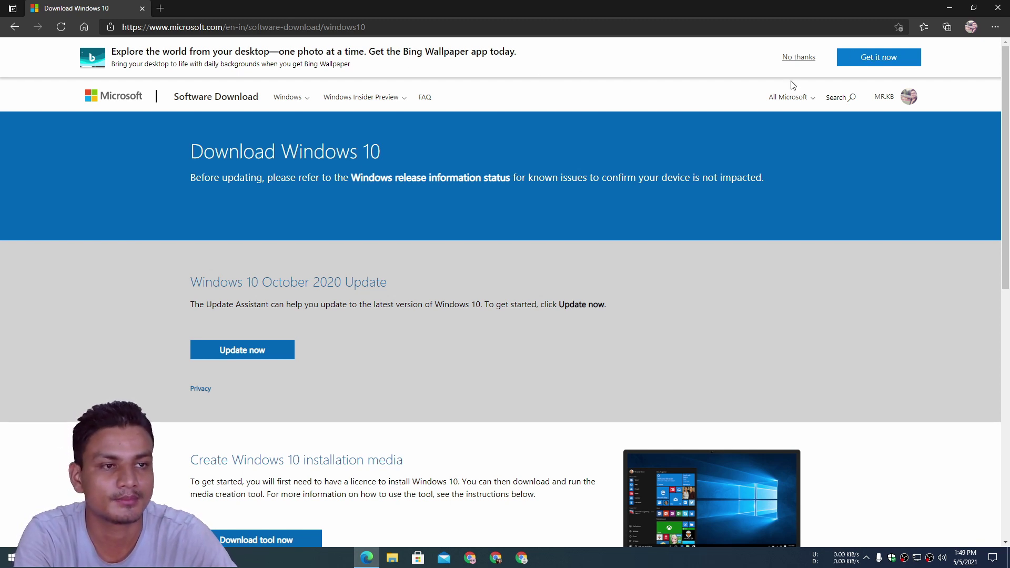
Try the banner's Get it now link, which opens a page-not-found tab, then return
left_click(879, 58)
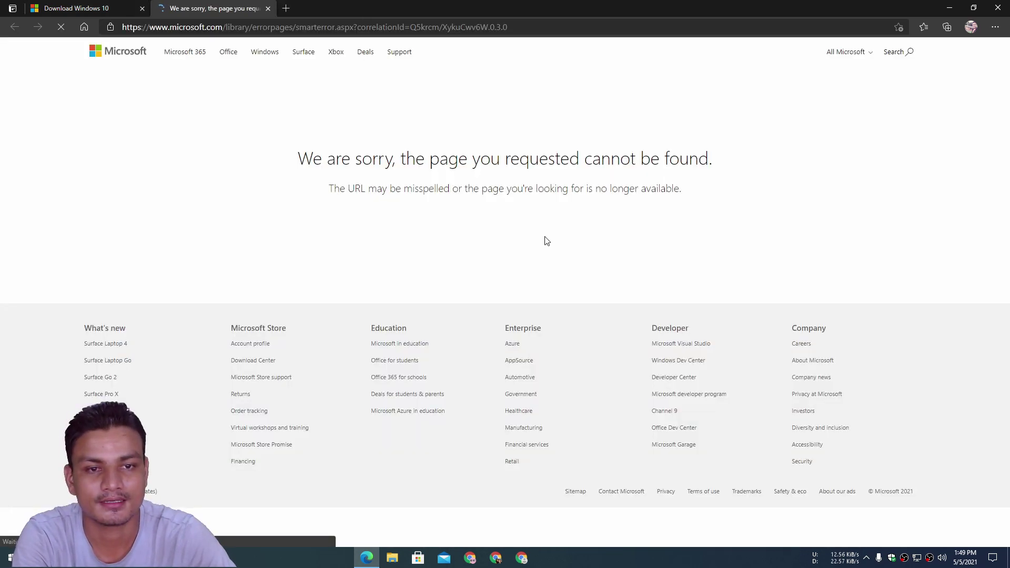
left_click_drag(293, 198, 704, 237)
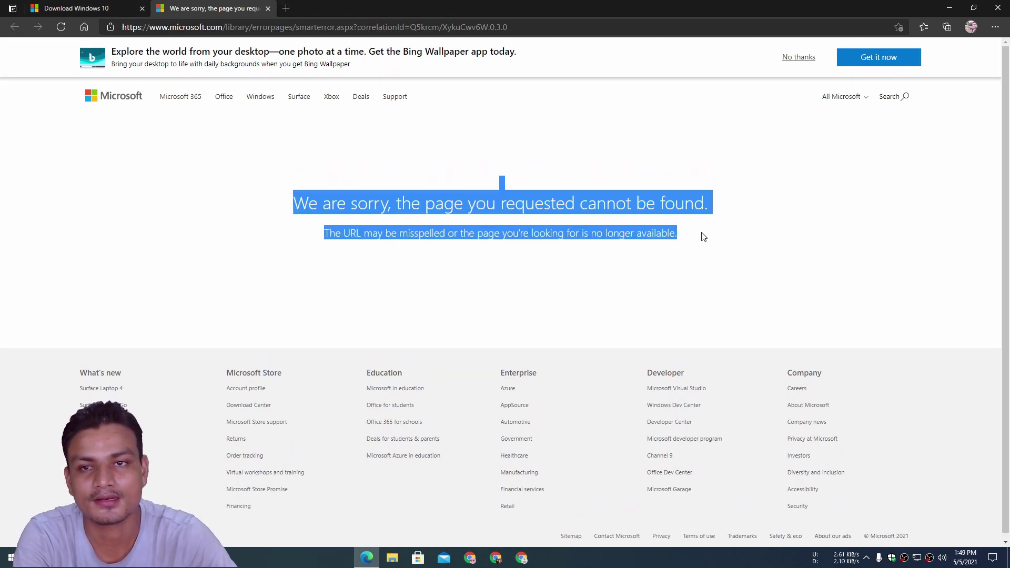
left_click(112, 7)
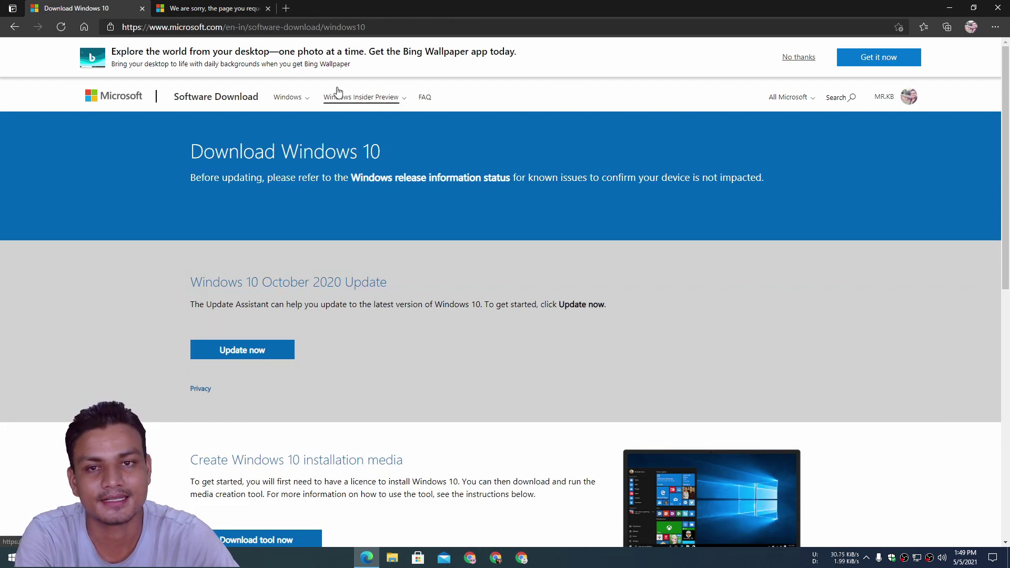
key("ctrl+Tab")
key("ctrl+Tab")
key("ctrl+Tab")
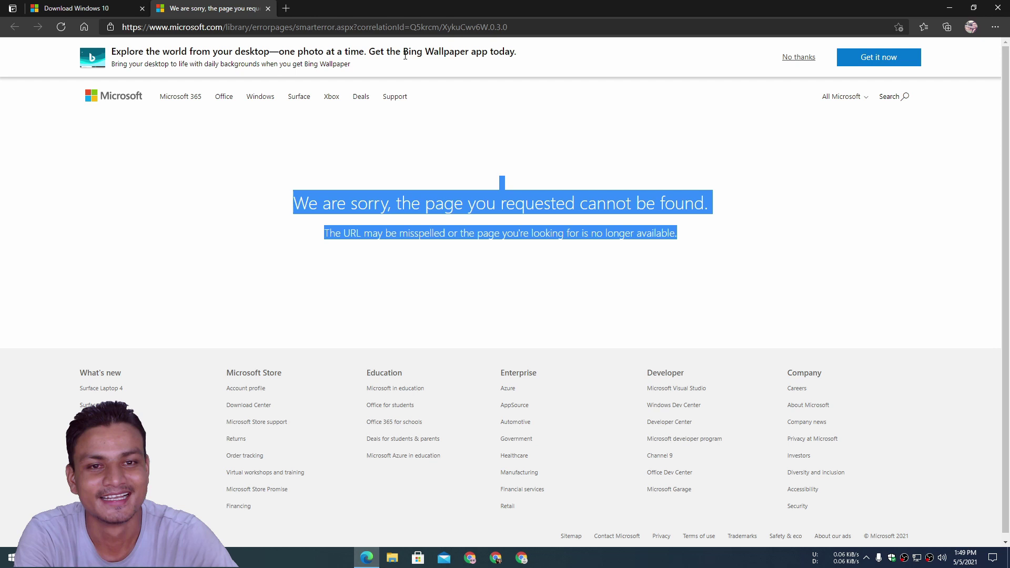
Search the web for the banner text 'Bing Wallpaper app' in a new tab
left_click_drag(405, 55, 487, 55)
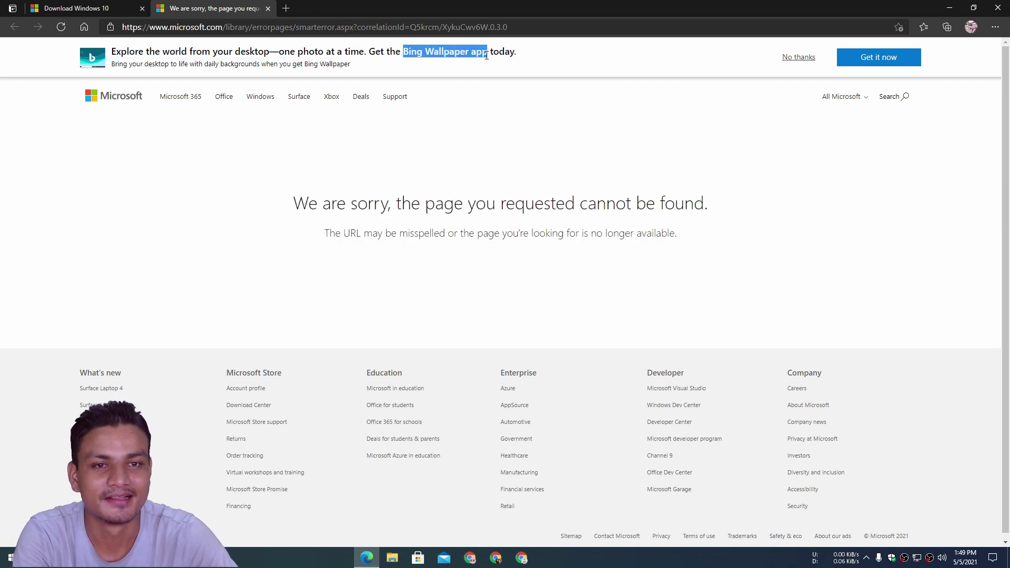
right_click(447, 56)
left_click(496, 78)
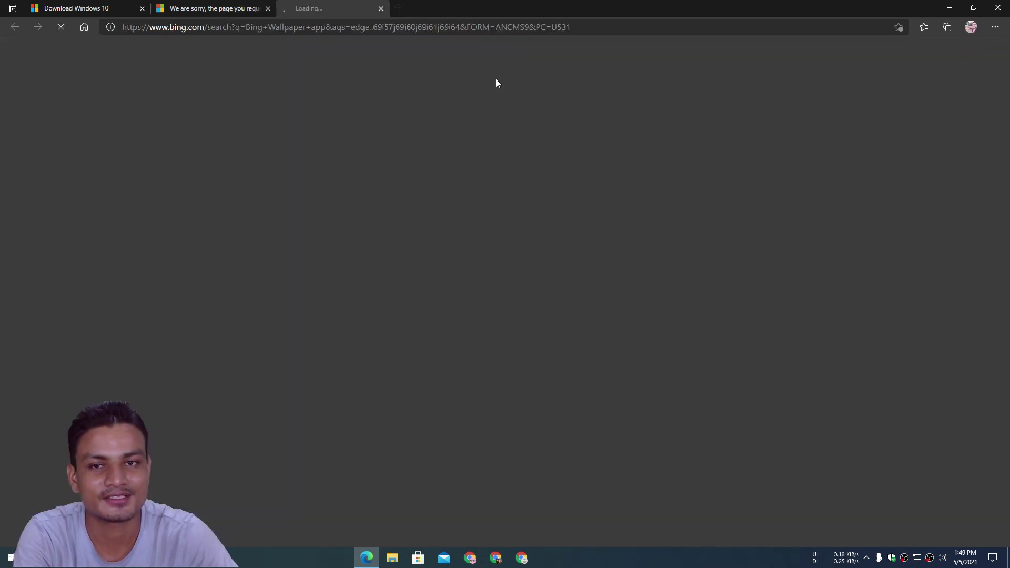
scroll(300, 261, "down", 3)
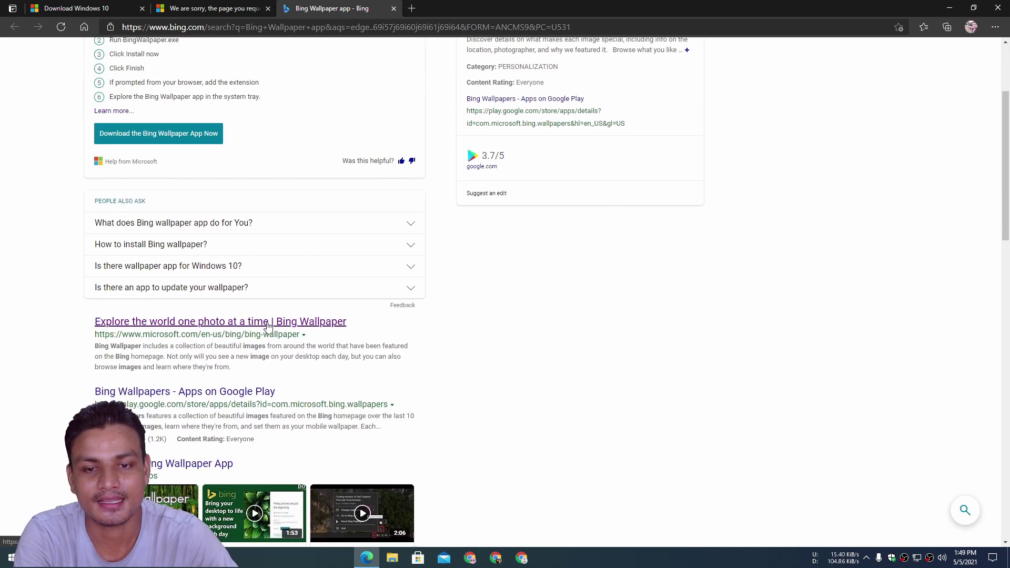
Open the 'Explore the world one photo at a time | Bing Wallpaper' result and close the search, page-not-found and Windows 10 tabs
left_click(267, 322)
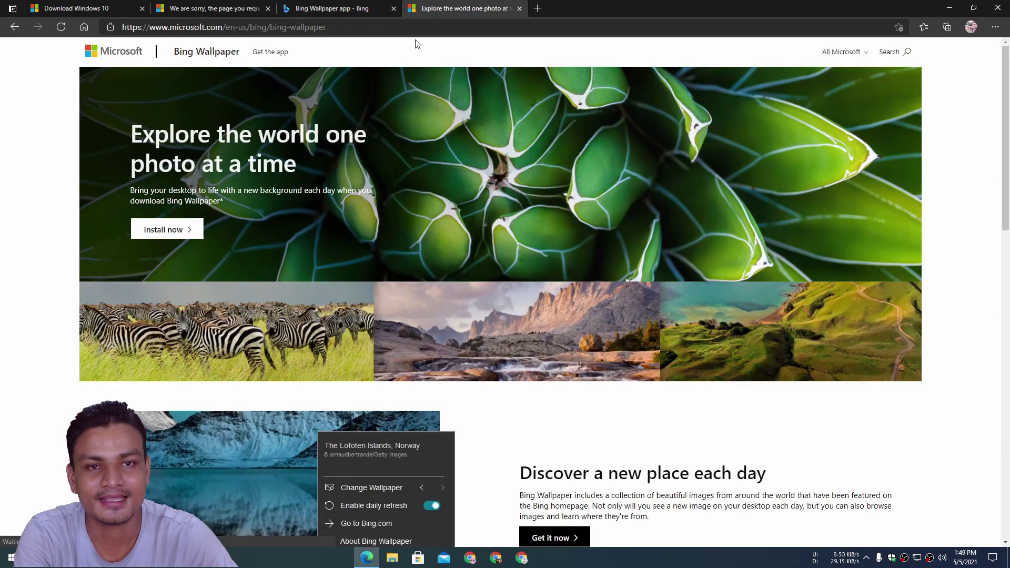
left_click(393, 9)
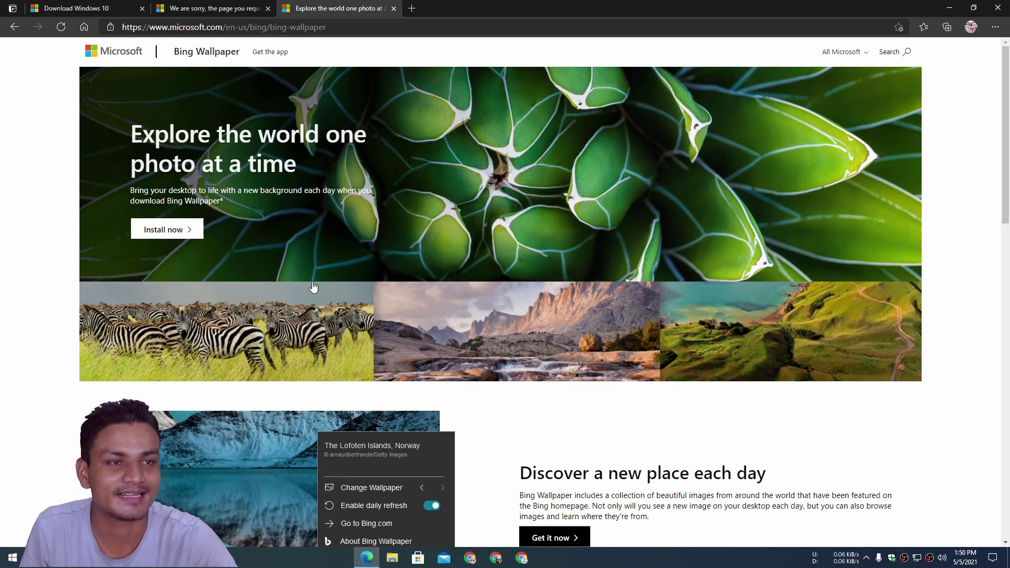
left_click(238, 10)
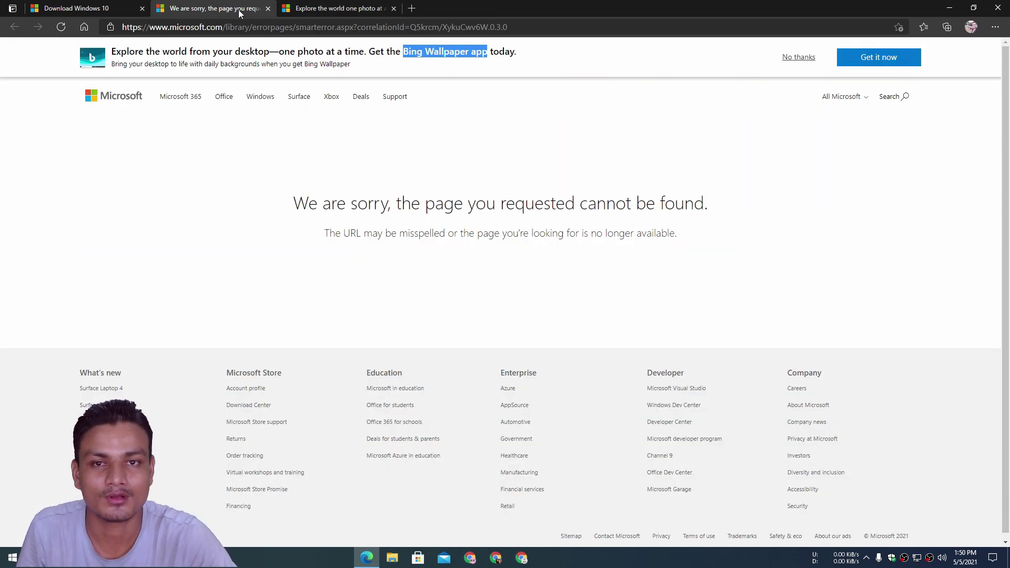
left_click(268, 9)
left_click(142, 8)
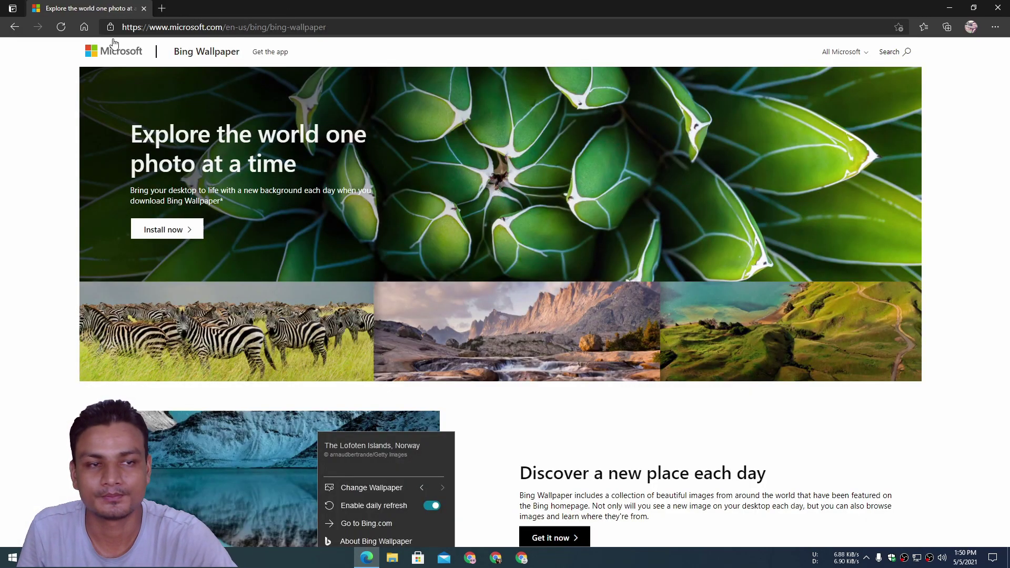
scroll(535, 200, "down", 2)
scroll(535, 201, "down", 4)
scroll(458, 248, "up", 6)
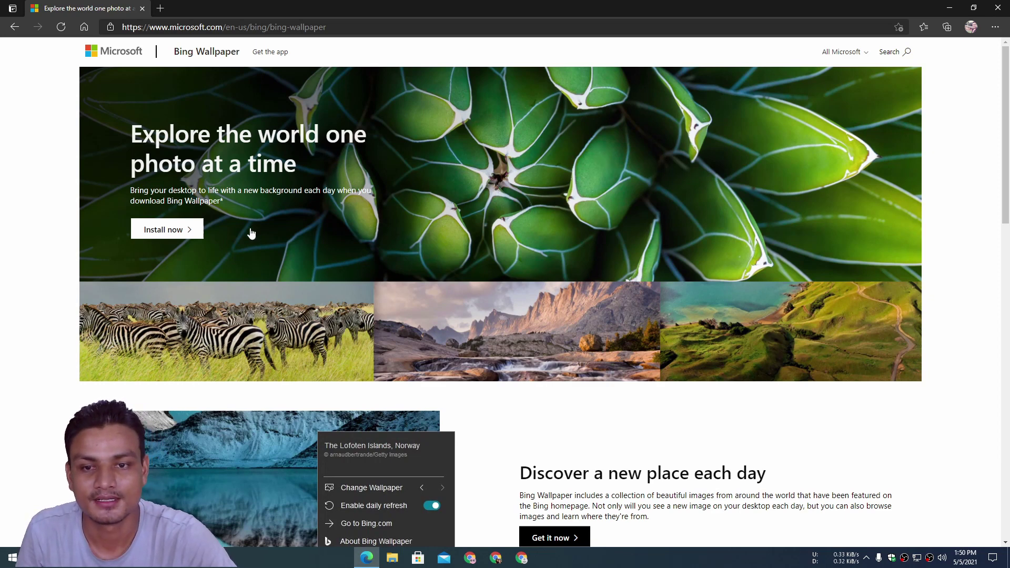
Download BingWallpaper (2).exe and run it past the Security Warning
left_click(164, 231)
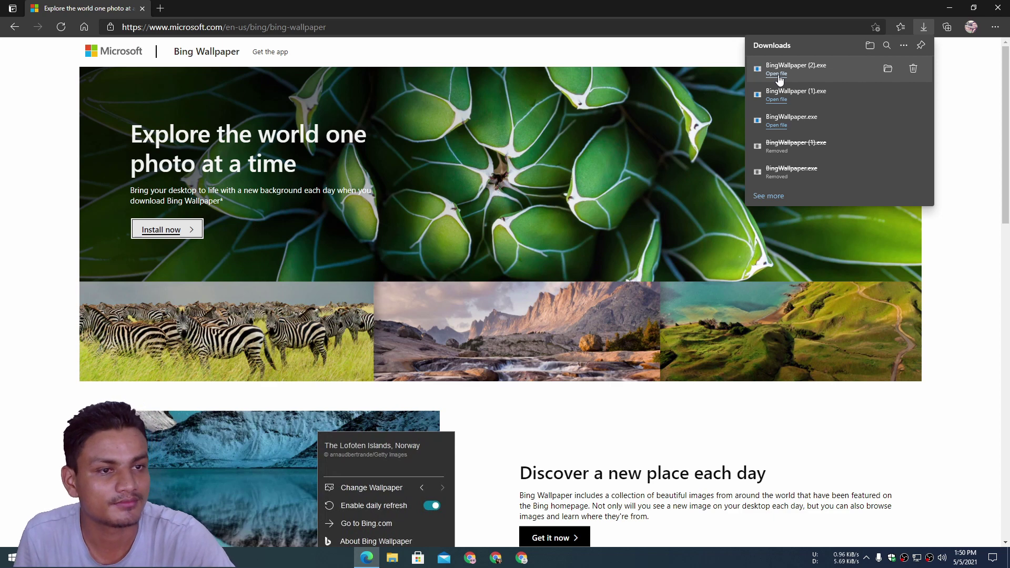
left_click(777, 74)
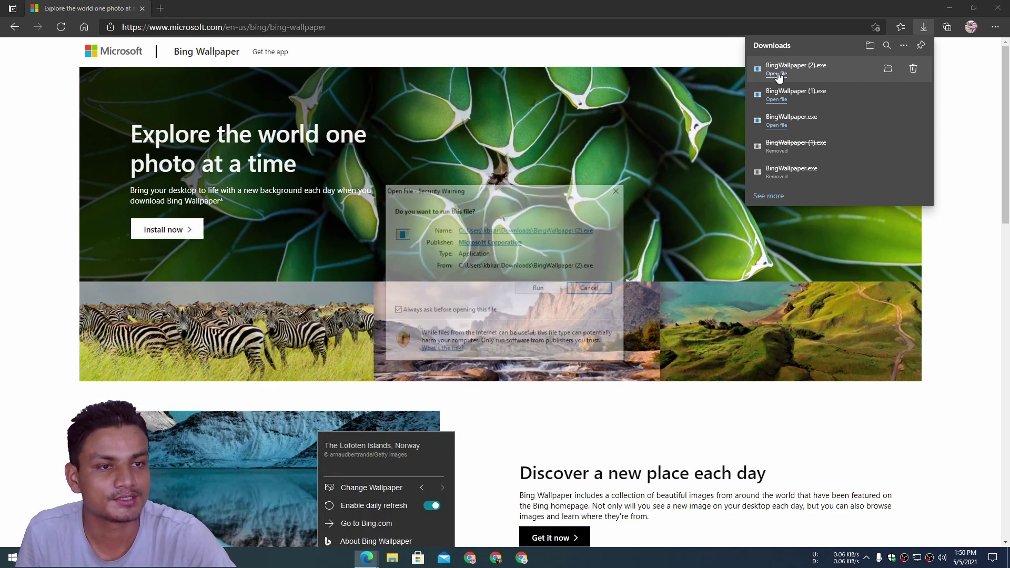
left_click(539, 289)
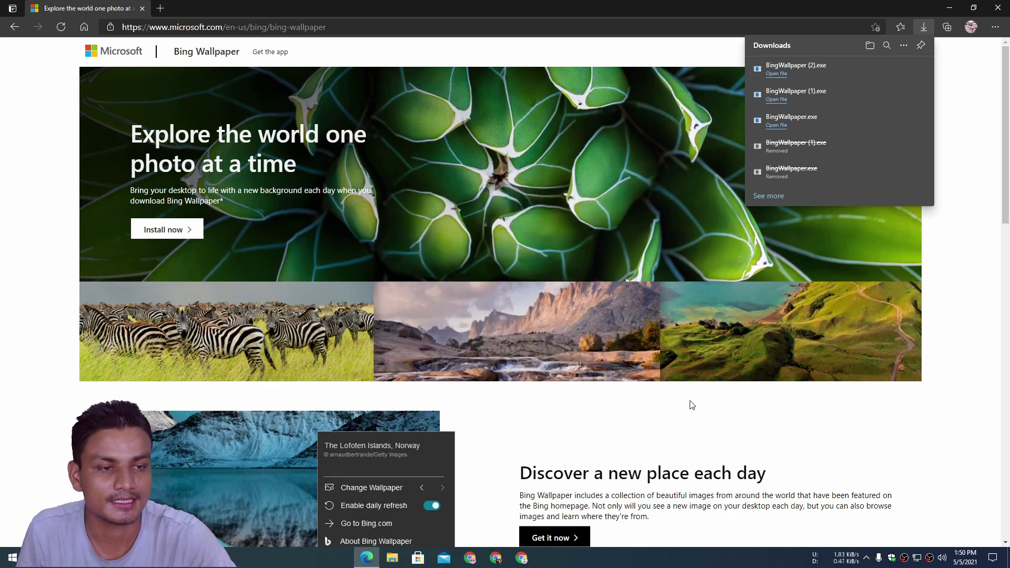
Minimize Edge to bring the Bing Wallpaper setup window into view
left_click(947, 11)
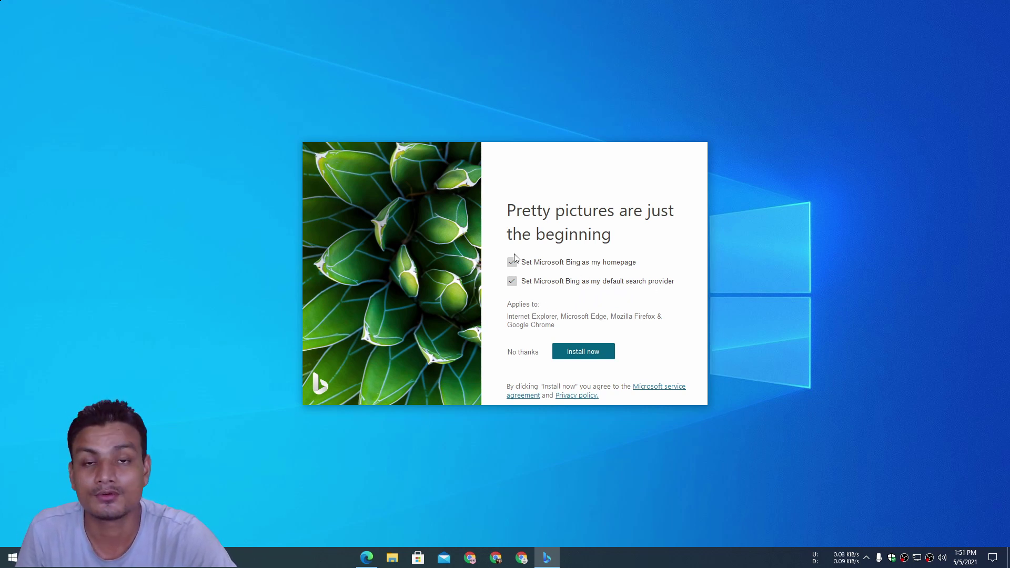
left_click(513, 282)
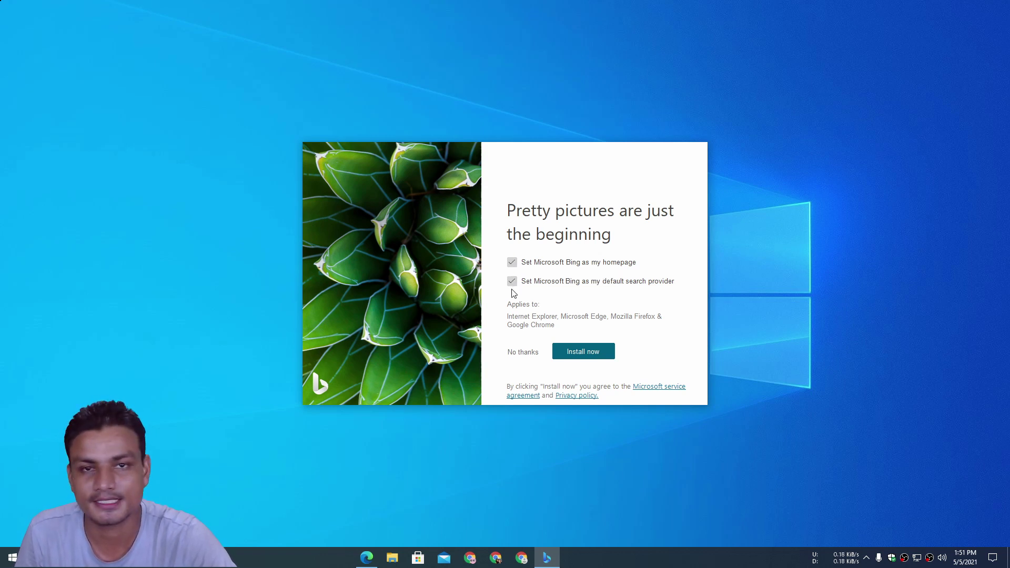
left_click(513, 281)
left_click(513, 263)
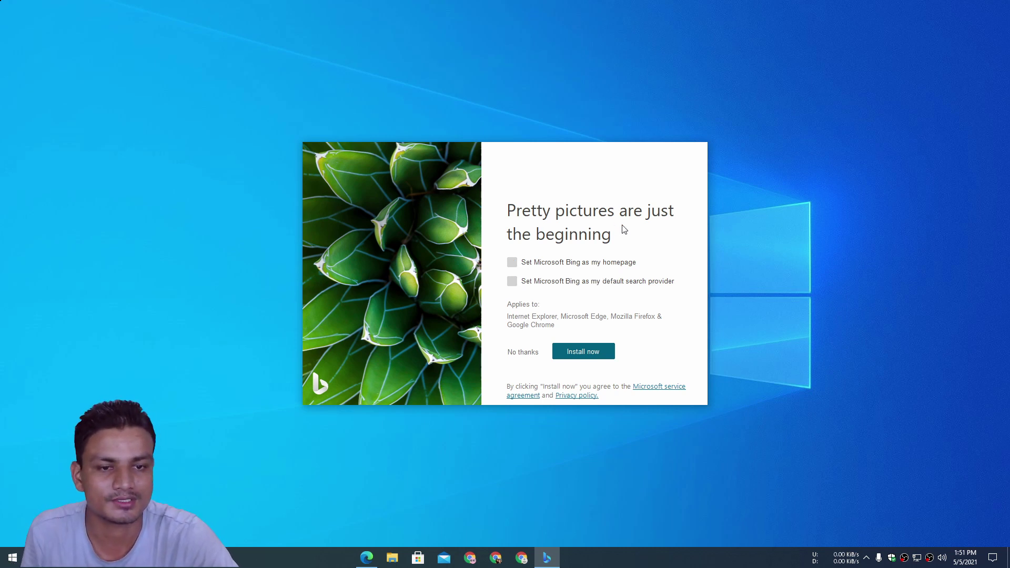
left_click(514, 264)
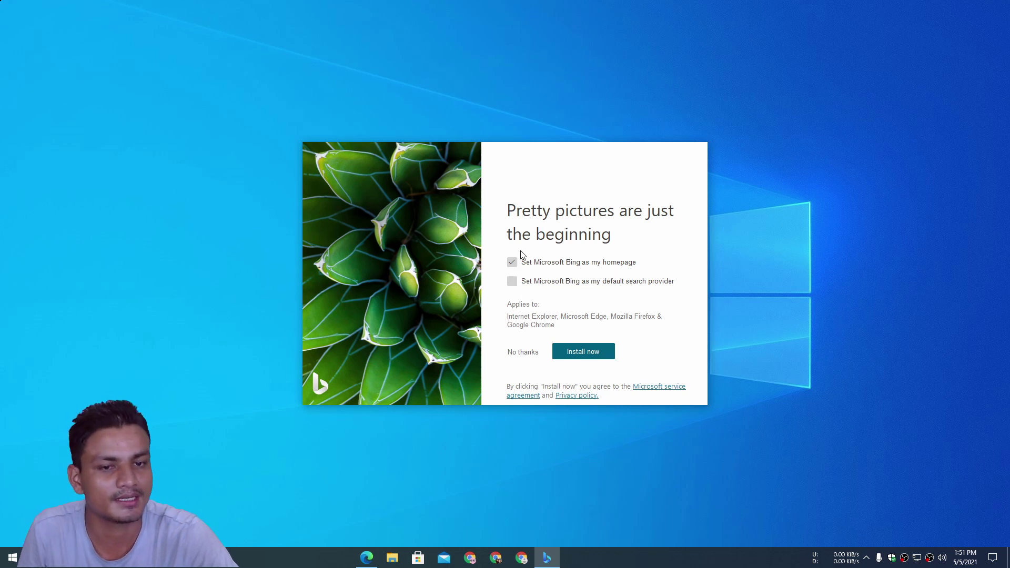
left_click(514, 263)
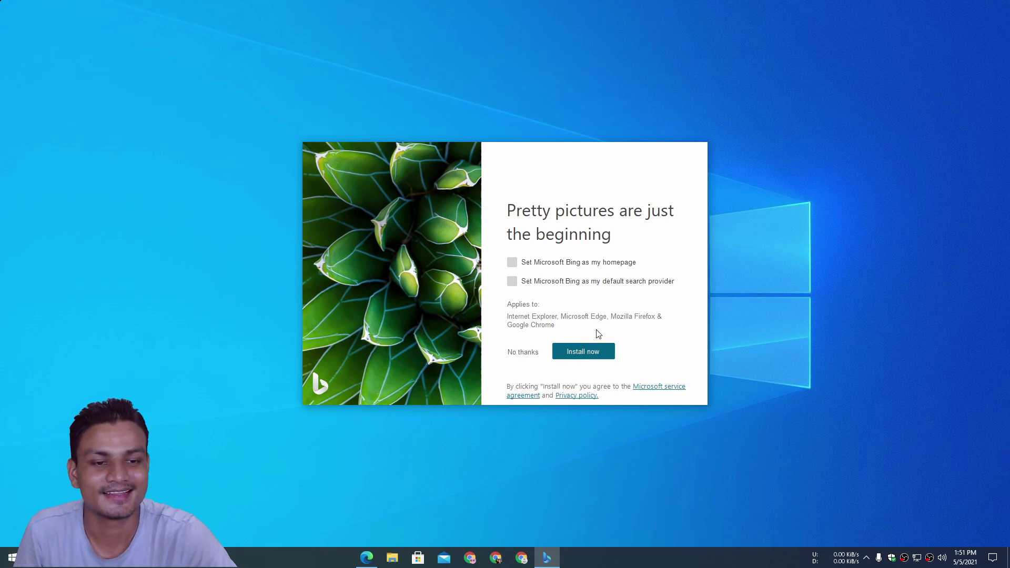
Run the Bing Wallpaper installation to completion and close the installer with Finish
left_click(585, 353)
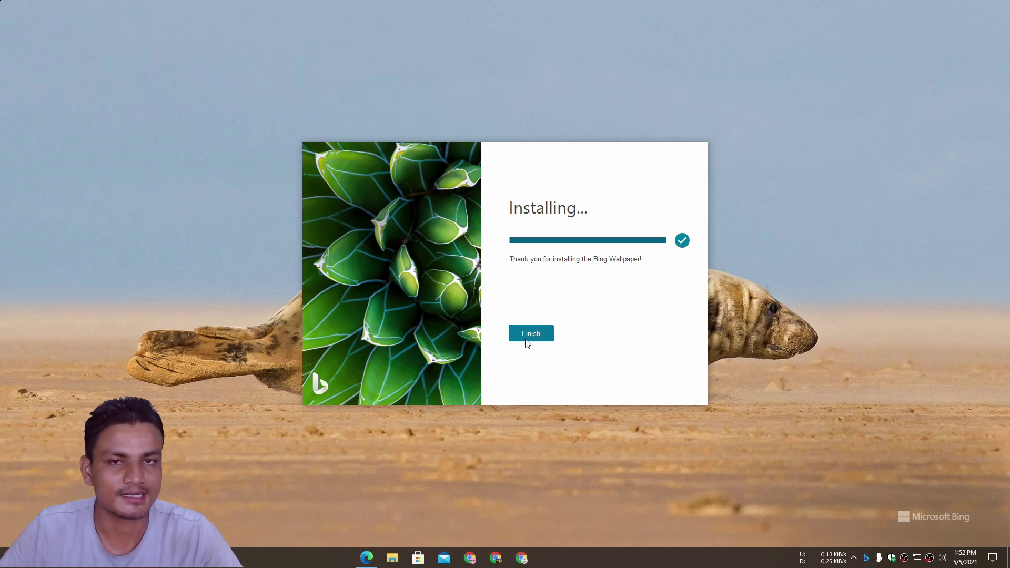
left_click(527, 341)
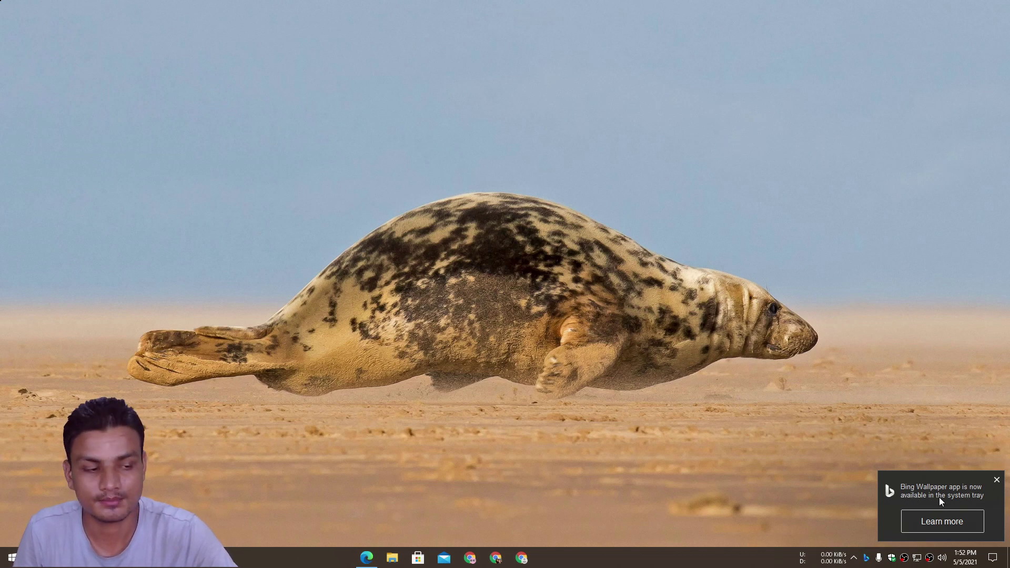
Dismiss the tray notice and open the Bing Wallpaper tray menu showing the grey seal wallpaper
left_click(998, 481)
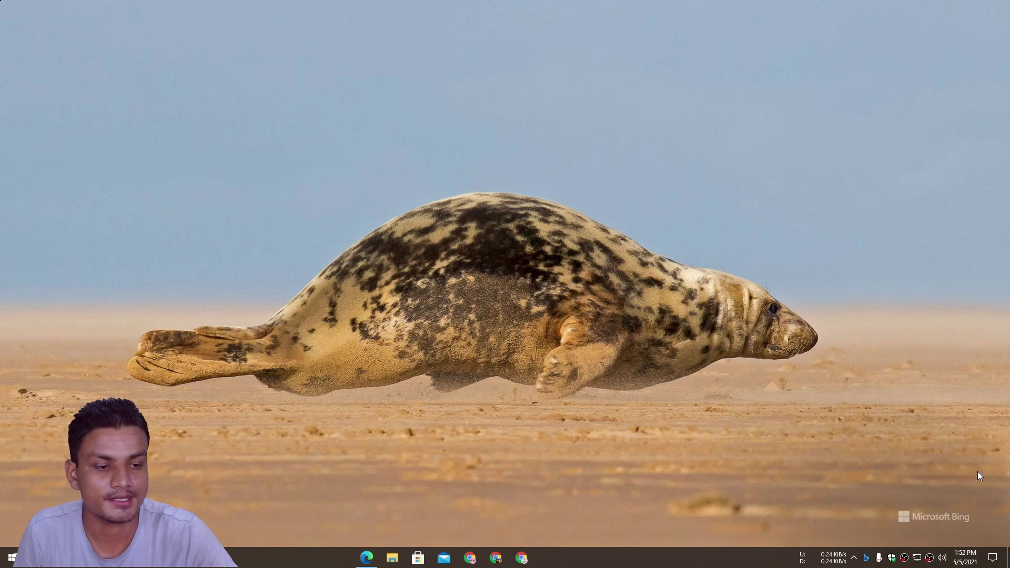
left_click(867, 559)
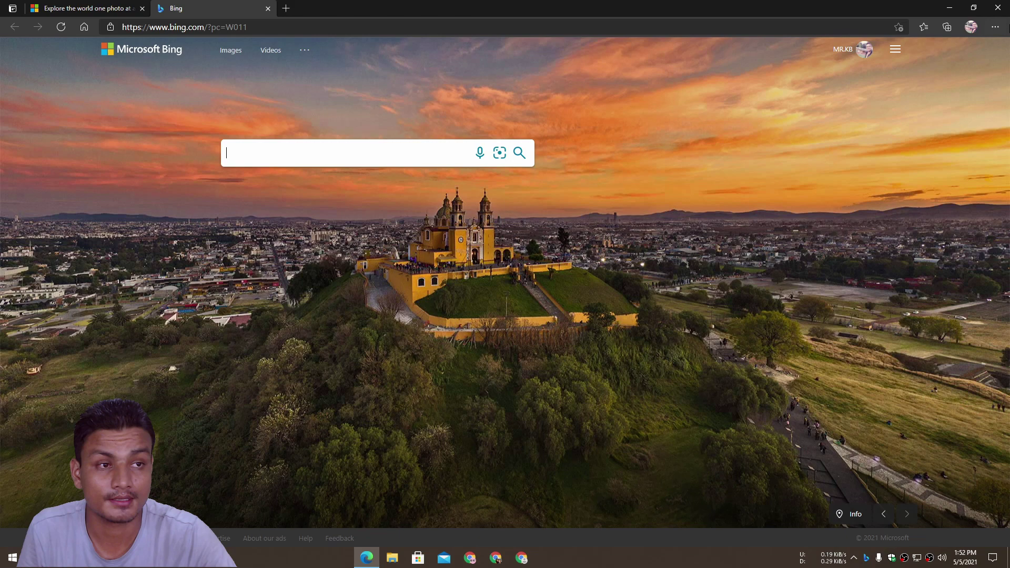
left_click(951, 8)
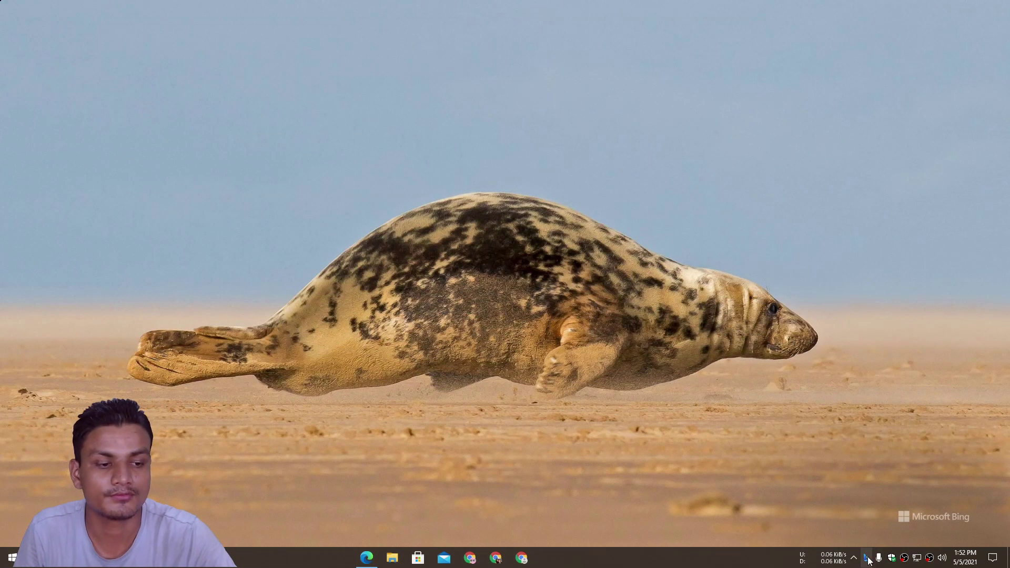
left_click(867, 558)
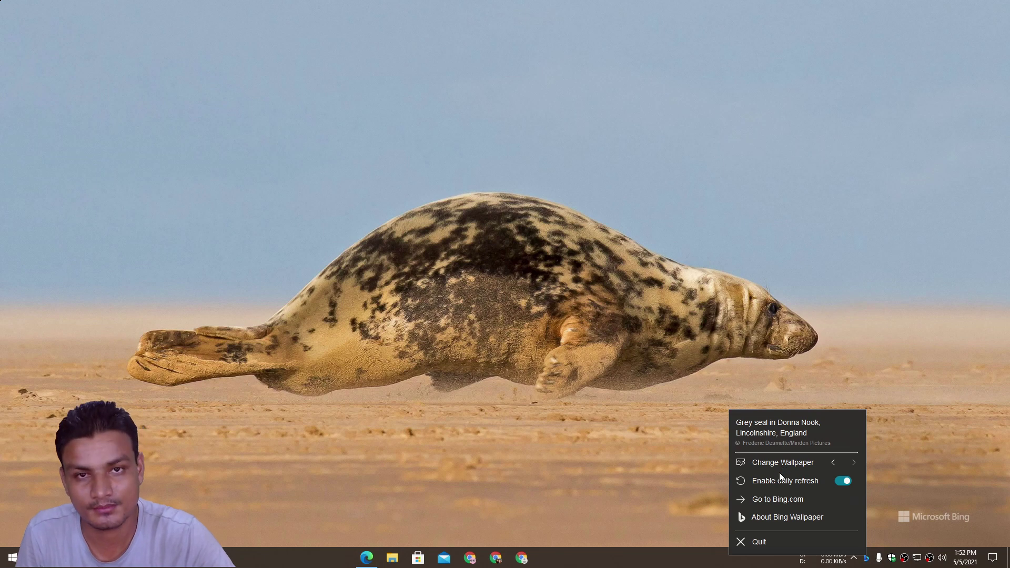
Step back through the wallpapers past Mainau until the prairie crocus photo is set
left_click(831, 462)
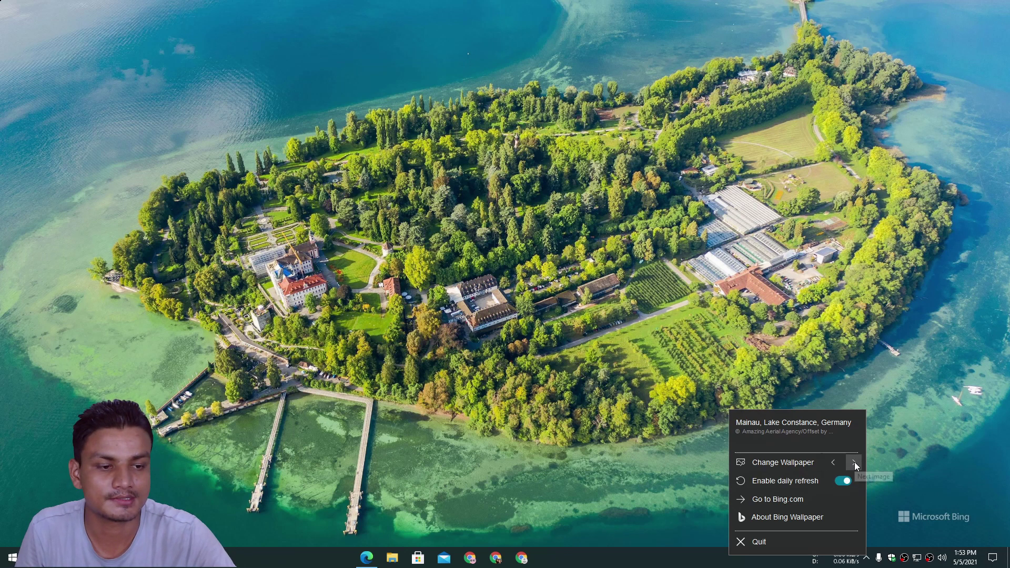
left_click(854, 463)
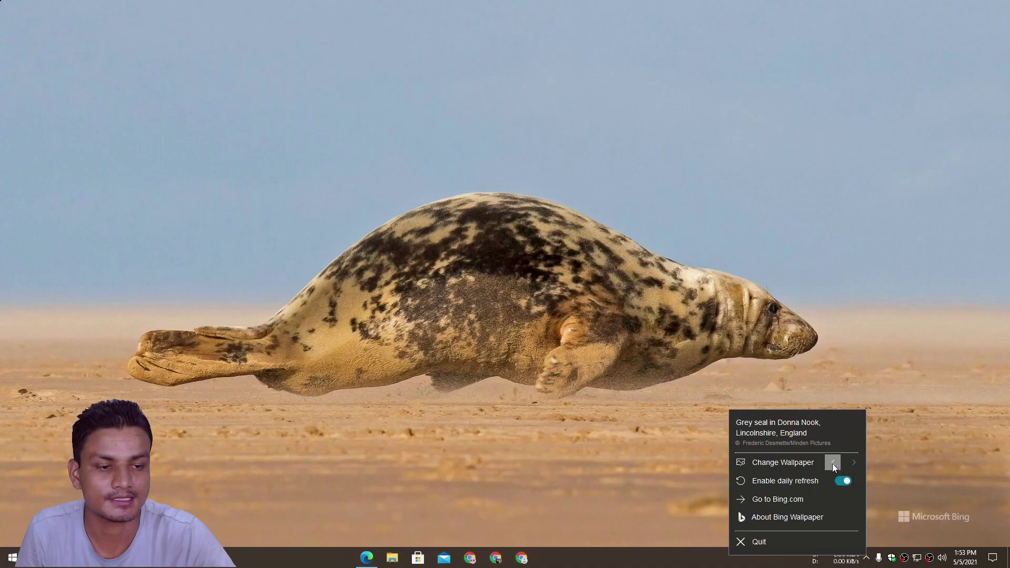
left_click(832, 463)
left_click(833, 463)
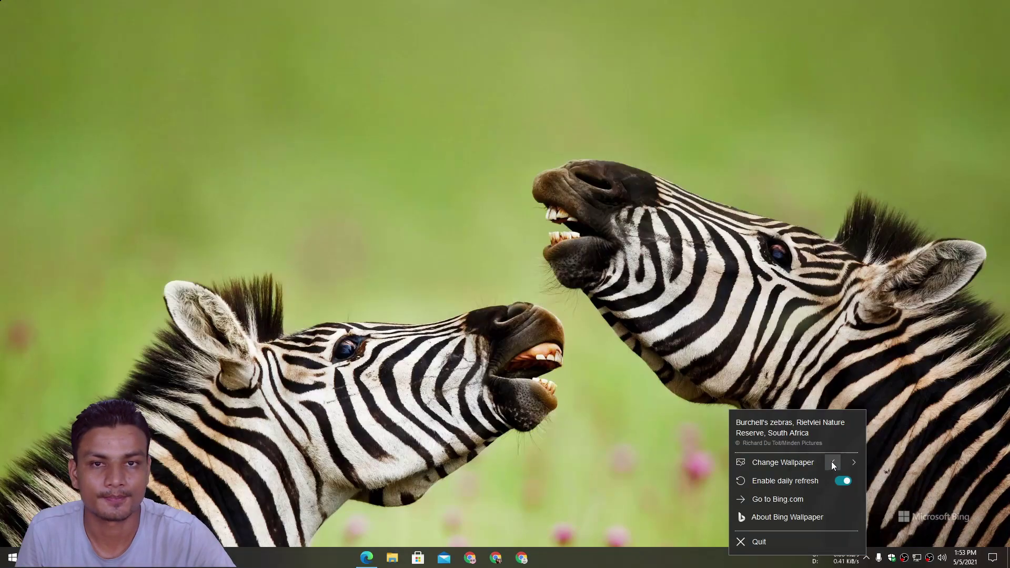
left_click(833, 463)
left_click(832, 463)
left_click(833, 463)
left_click(833, 463)
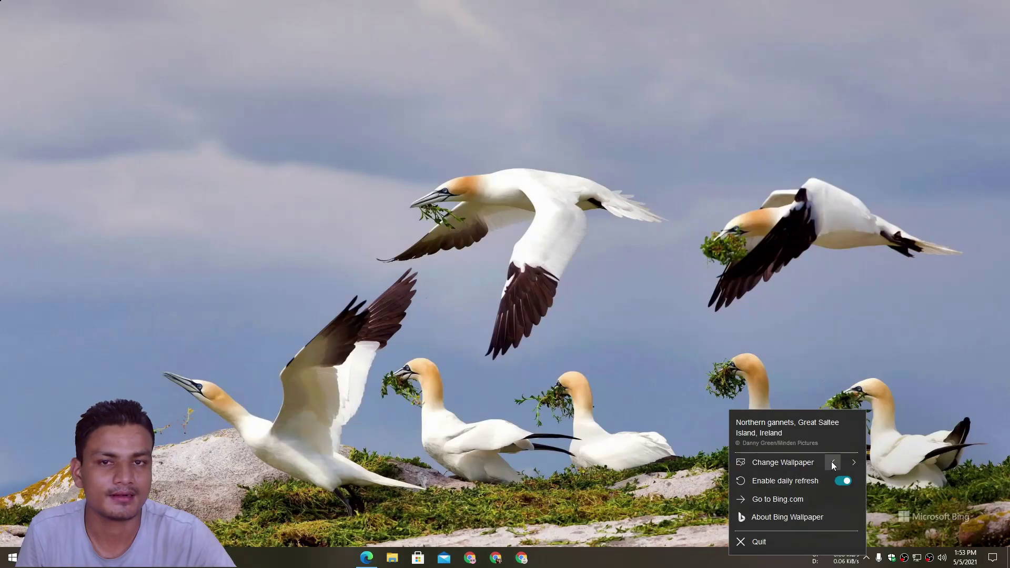
left_click(833, 463)
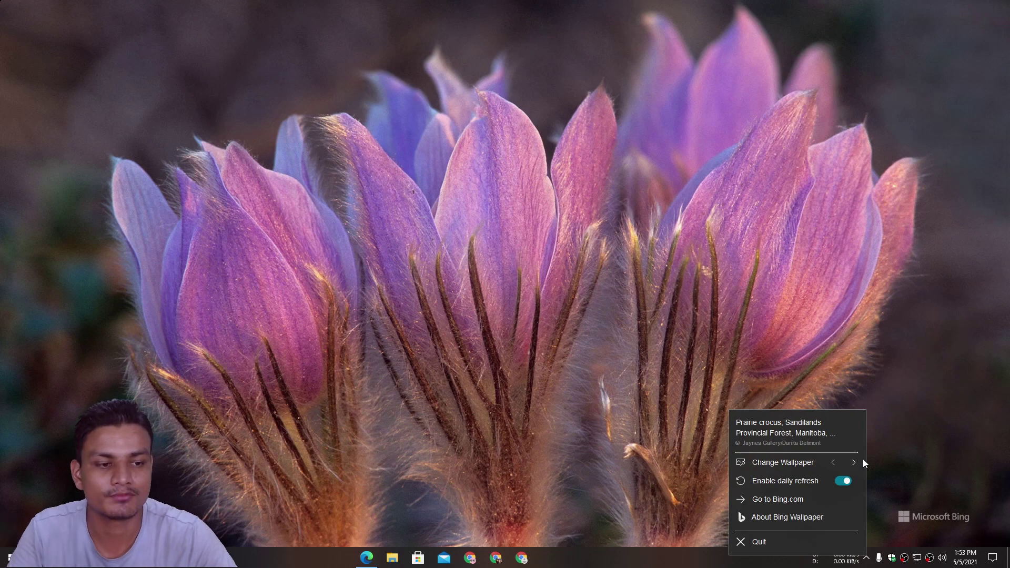
Bring Edge back, switch to the Bing Wallpaper page and close the bing.com tab
left_click(367, 564)
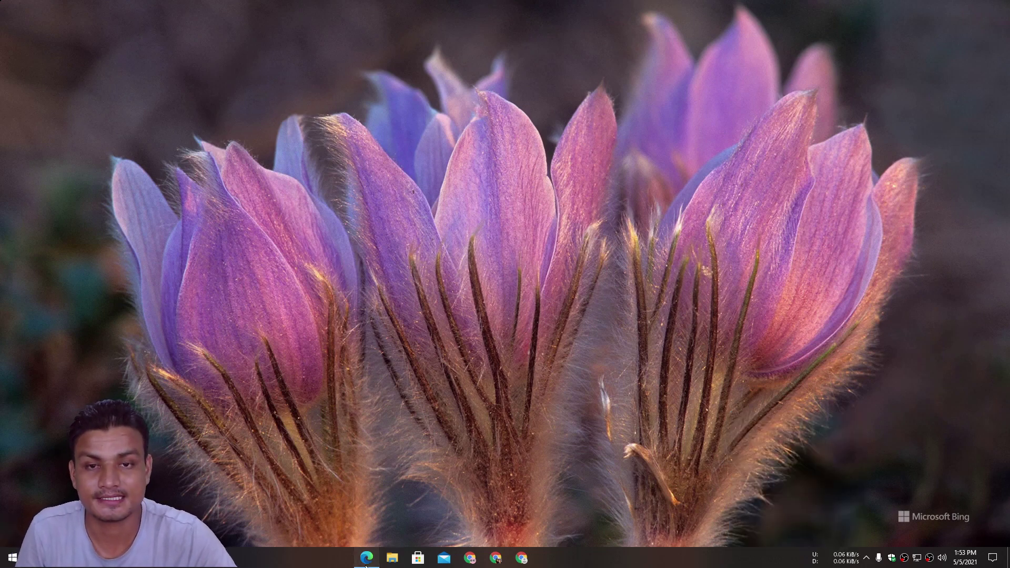
left_click(86, 9)
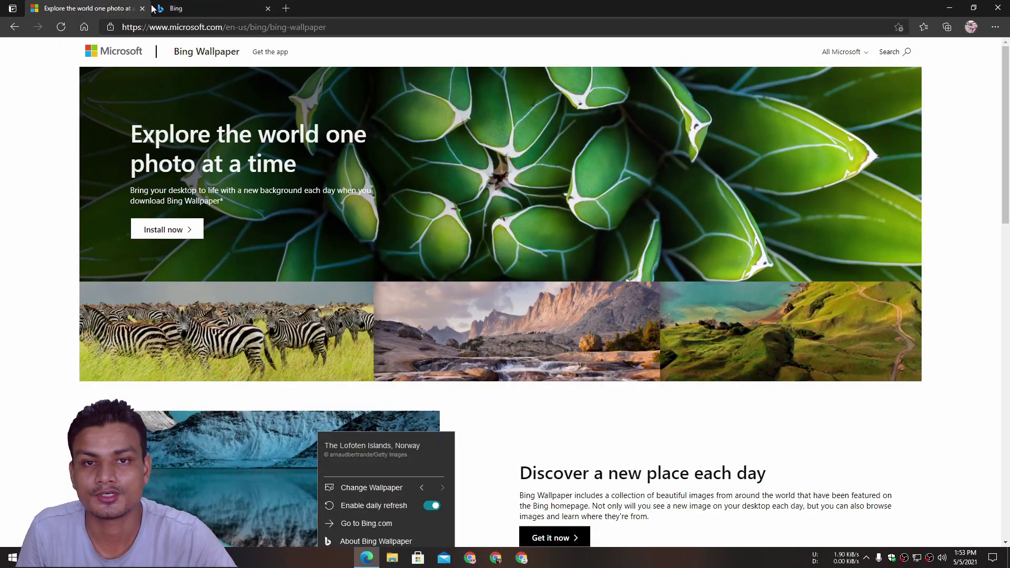
left_click(268, 8)
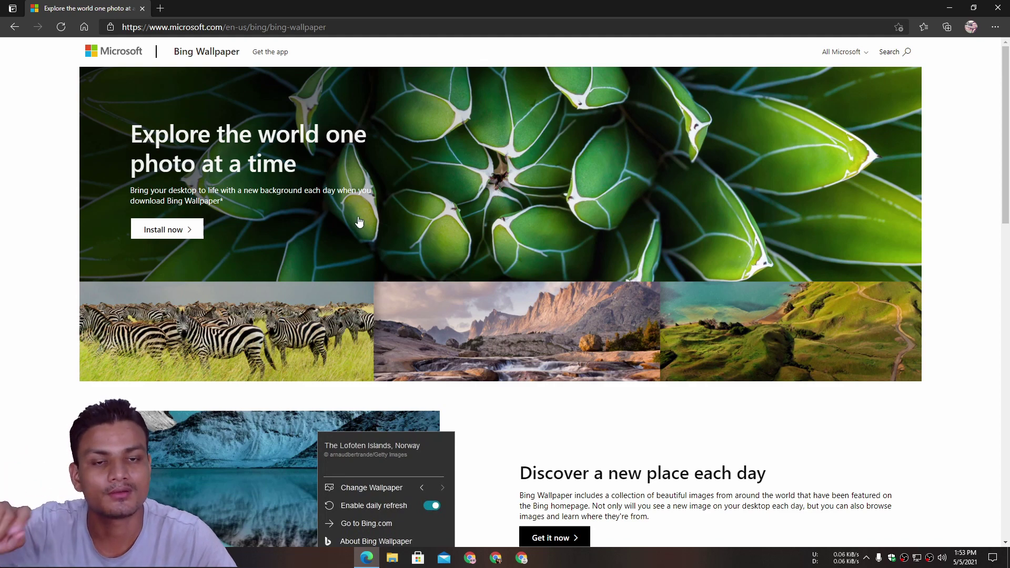
Open the Bing Wallpaper tray menu and advance past zebras and Mainau to the grey seal
left_click(943, 8)
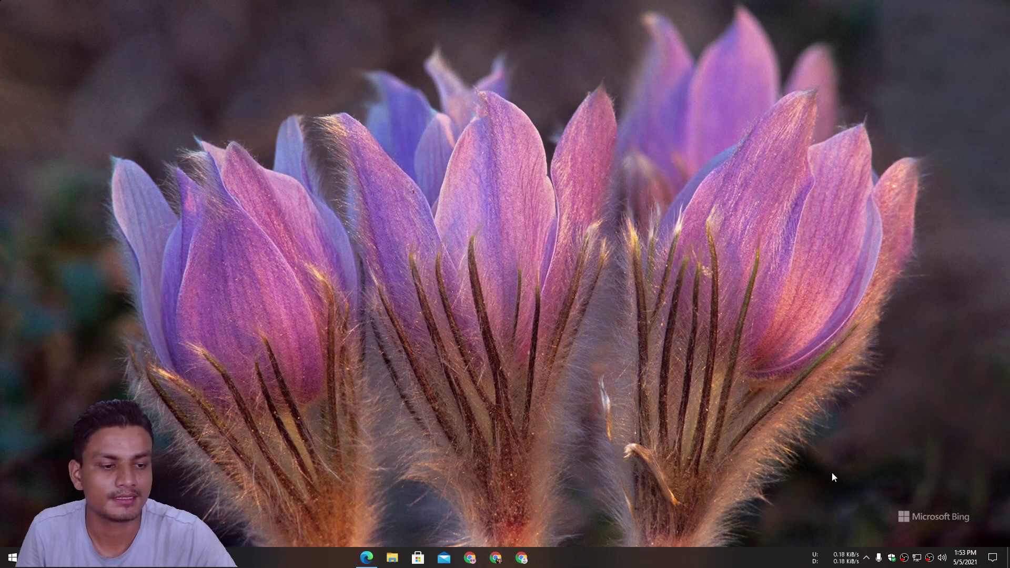
left_click(869, 560)
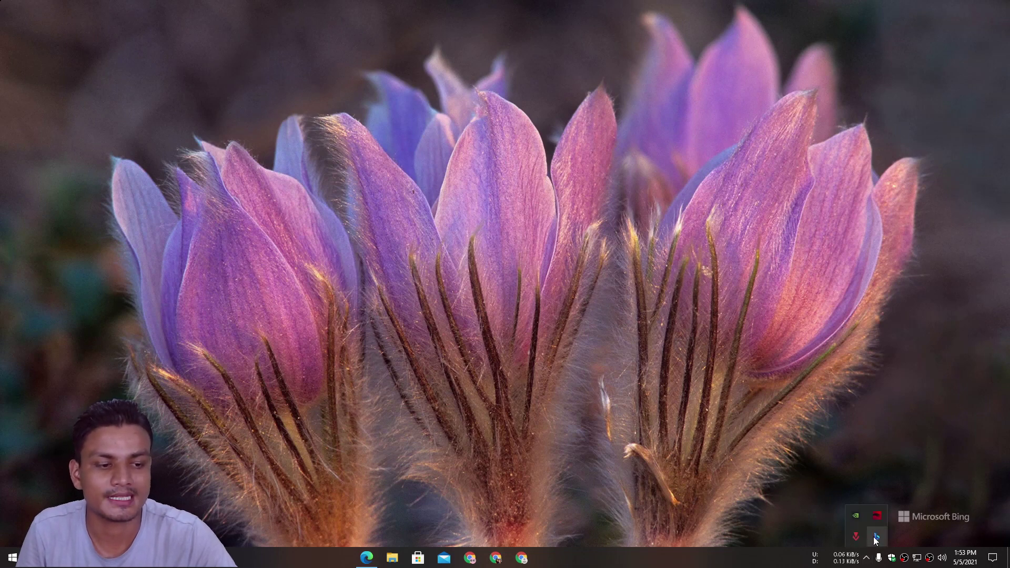
left_click(875, 536)
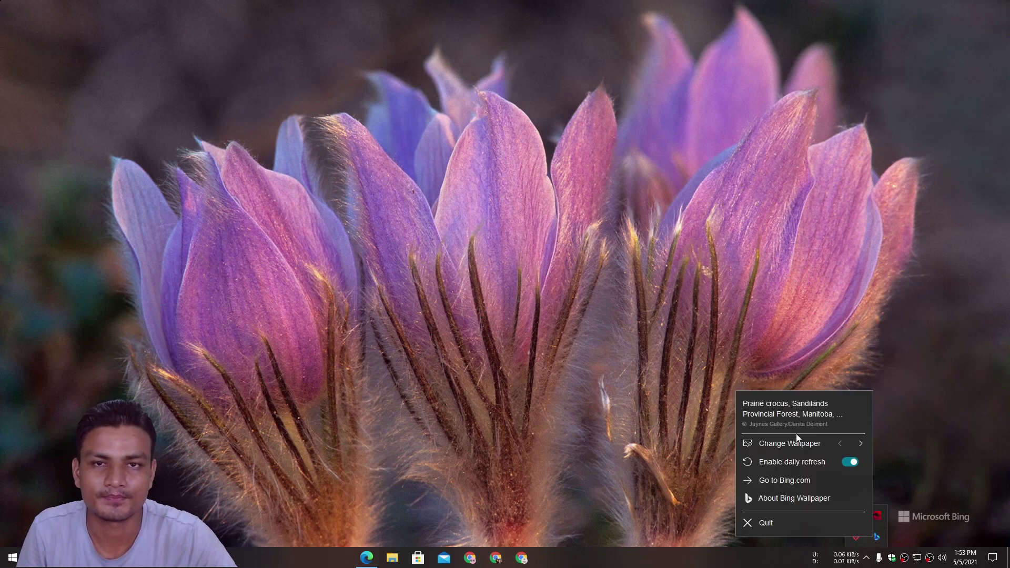
left_click(860, 444)
left_click(860, 443)
left_click(860, 443)
left_click(860, 444)
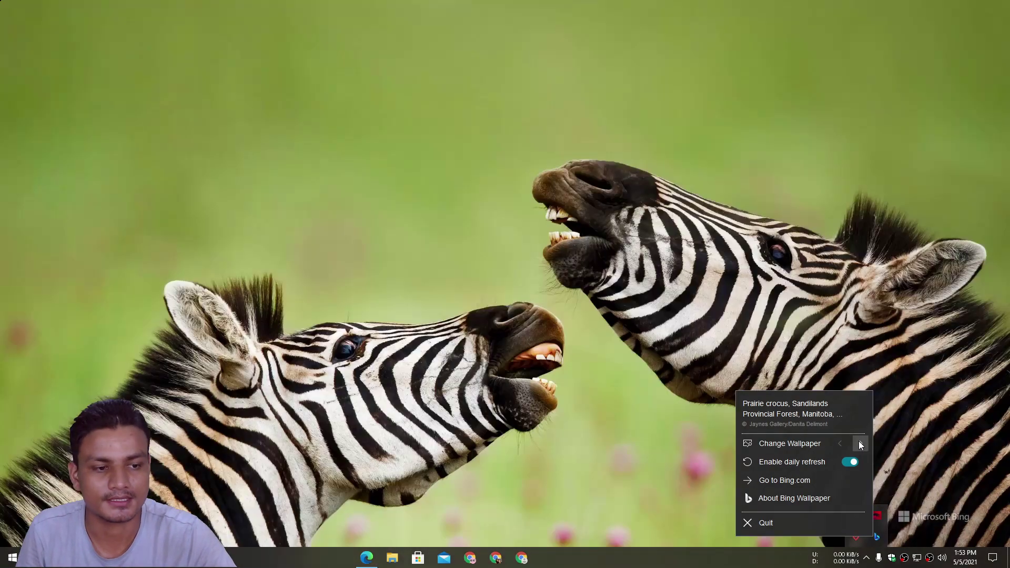
left_click(860, 443)
left_click(860, 443)
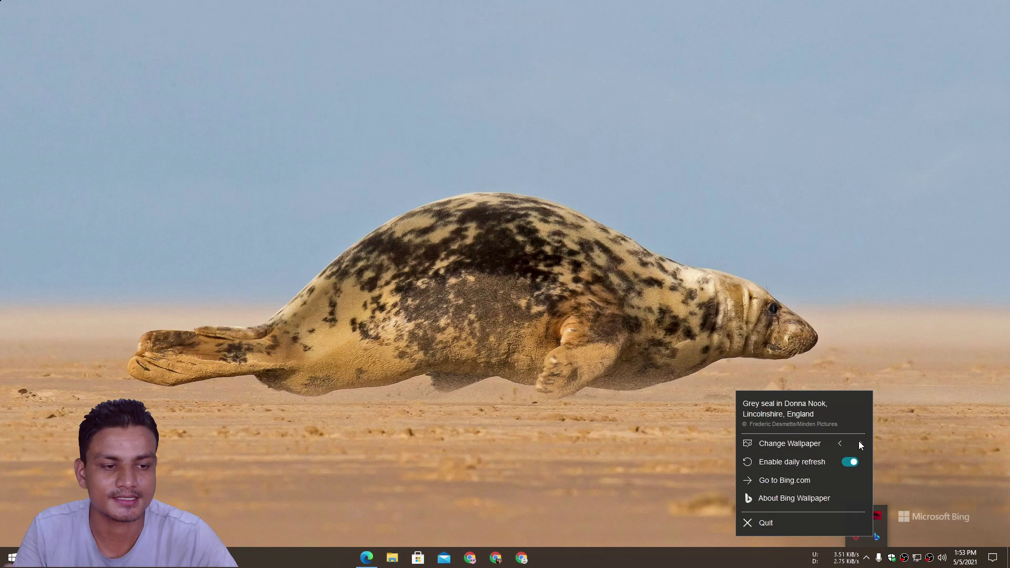
Step back through Mainau, Mont-Saint-Michel and gannets to the prairie crocus wallpaper
left_click(839, 445)
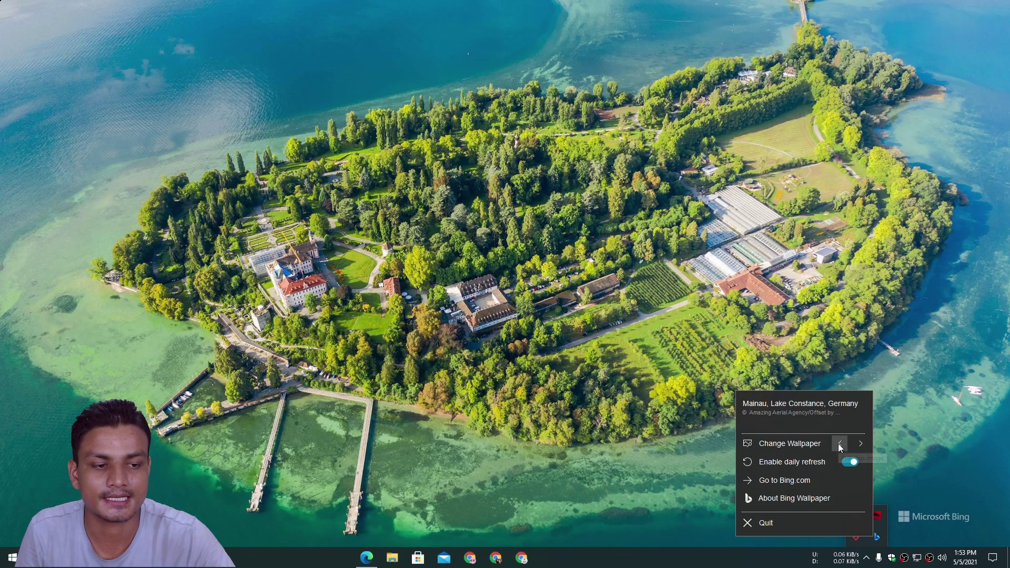
left_click(838, 444)
left_click(839, 444)
left_click(838, 444)
left_click(839, 443)
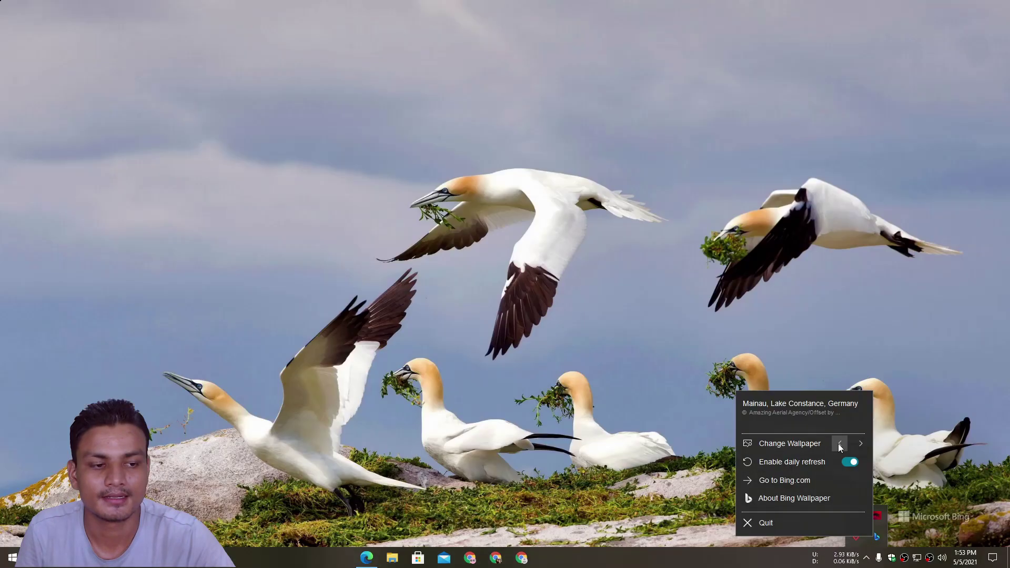
left_click(838, 443)
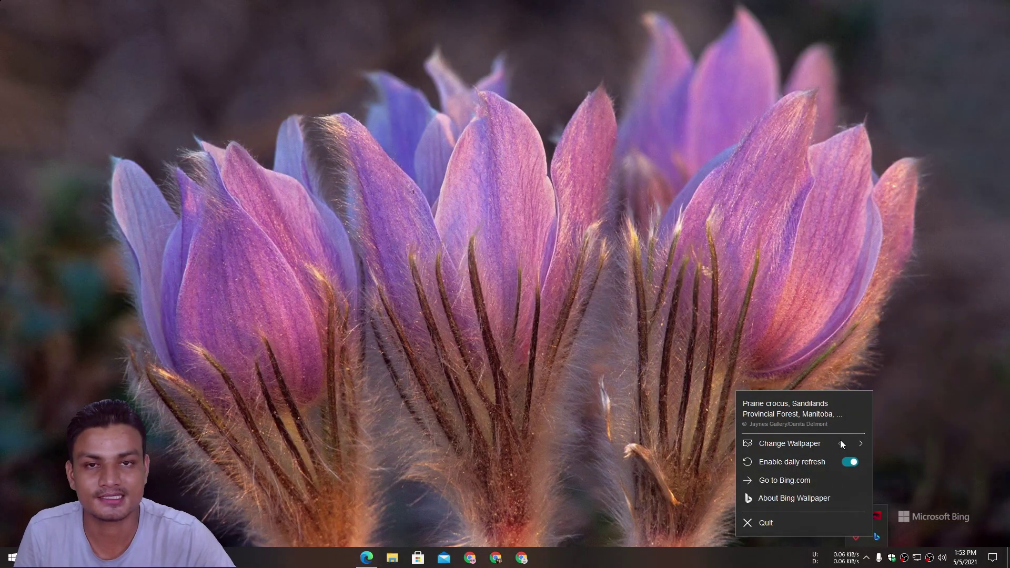
Advance past Mont-Saint-Michel and Japanese Tea Garden, then settle on Mainau, Lake Constance
left_click(859, 445)
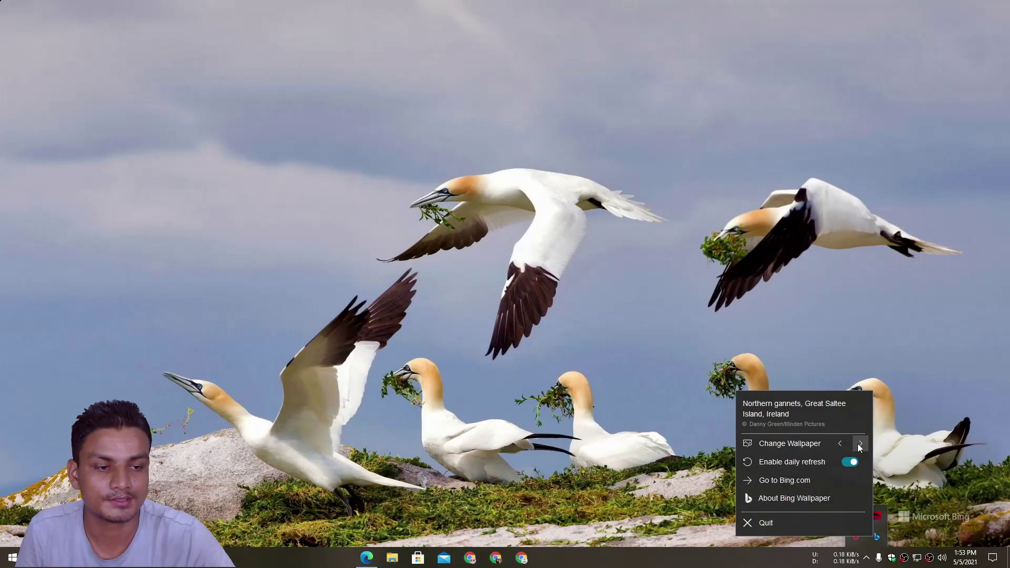
left_click(860, 445)
left_click(860, 446)
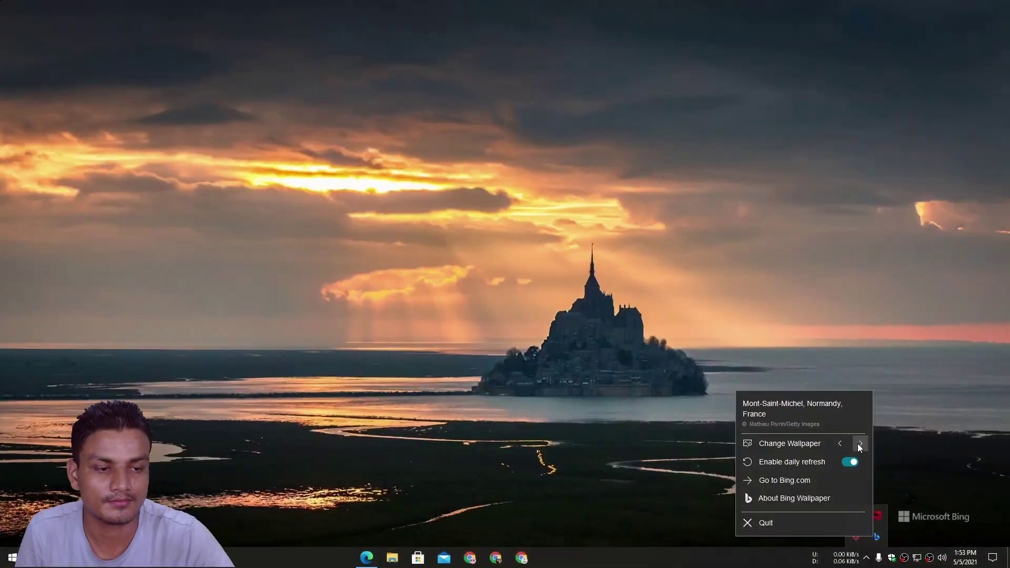
left_click(860, 446)
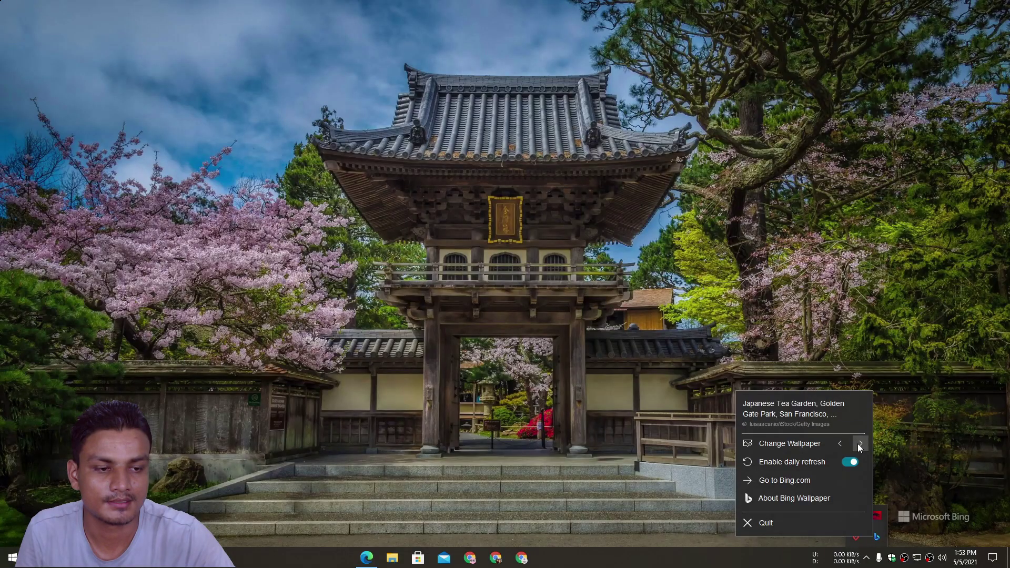
left_click(860, 445)
left_click(860, 445)
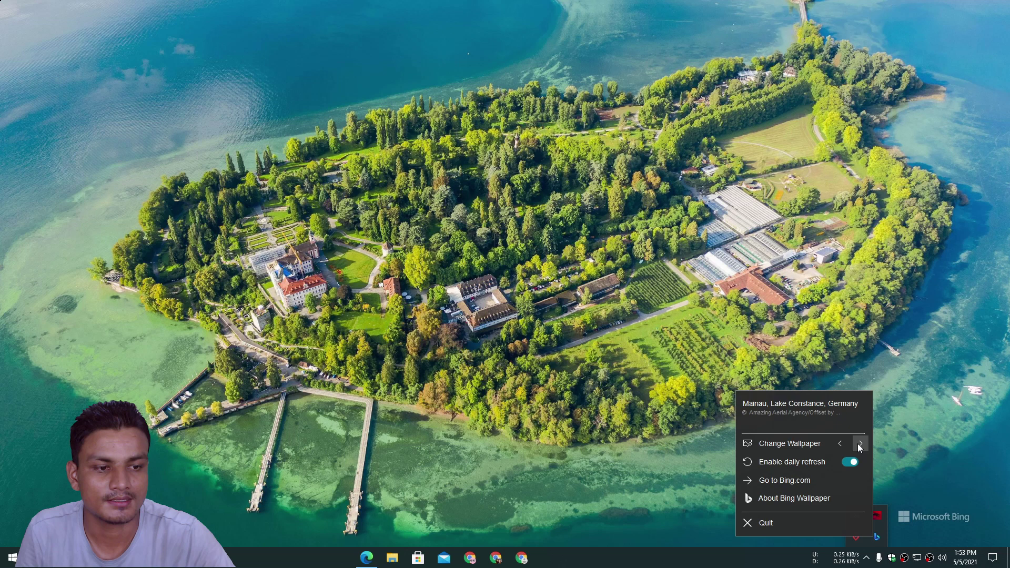
left_click(860, 445)
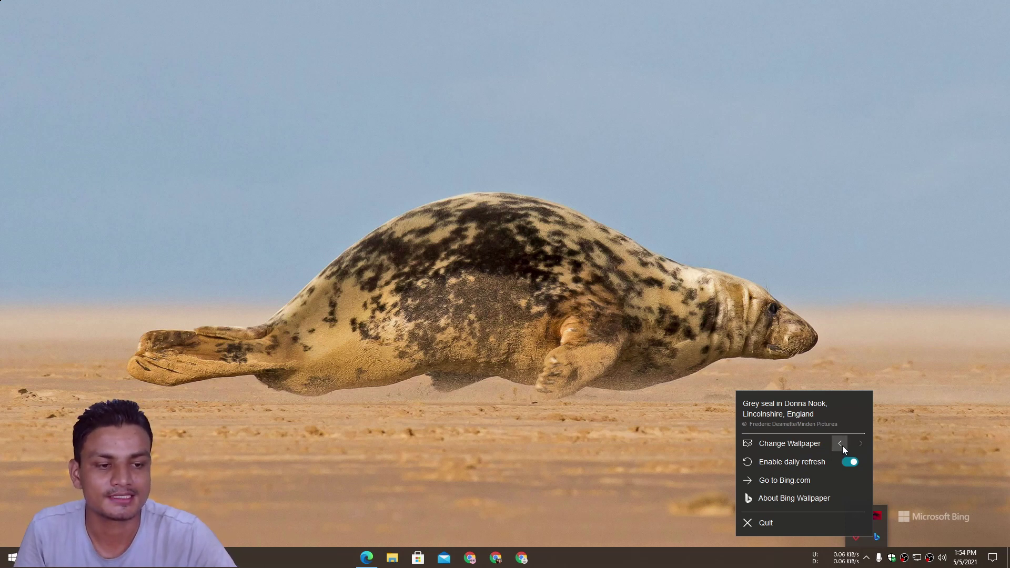
left_click(842, 447)
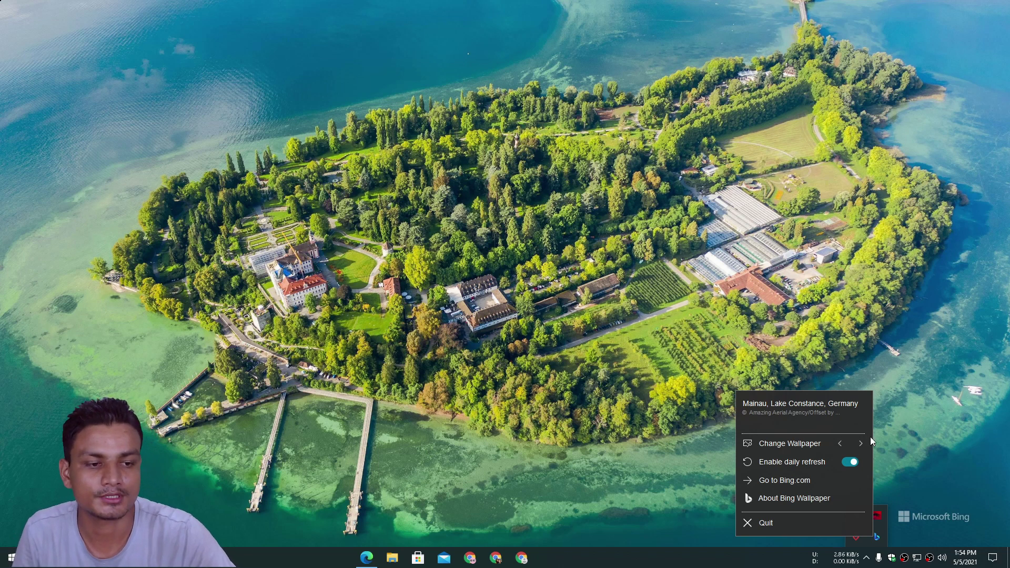
Advance to the grey seal wallpaper, then step back through earlier photos to the prairie crocus
left_click(860, 444)
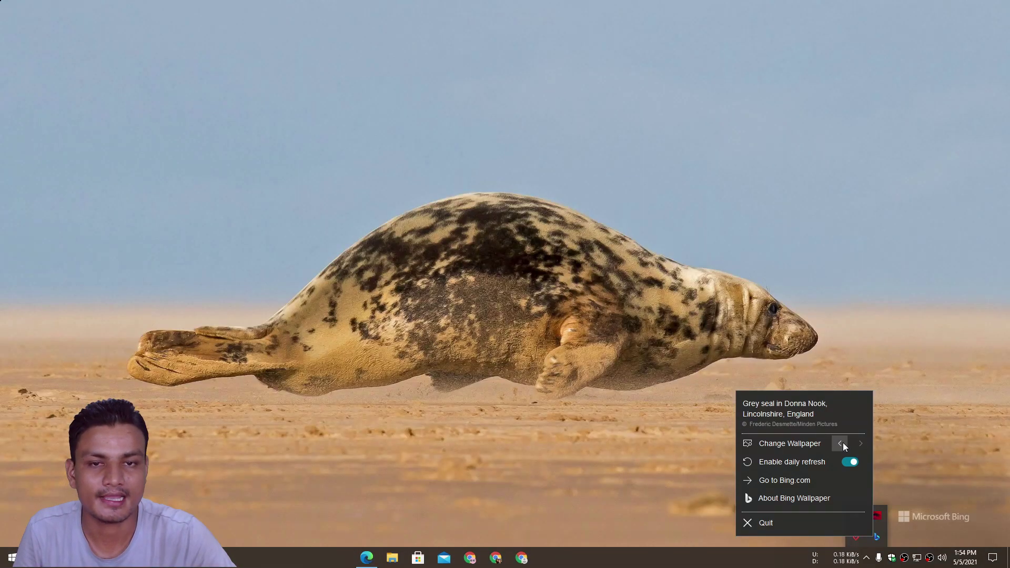
left_click(842, 443)
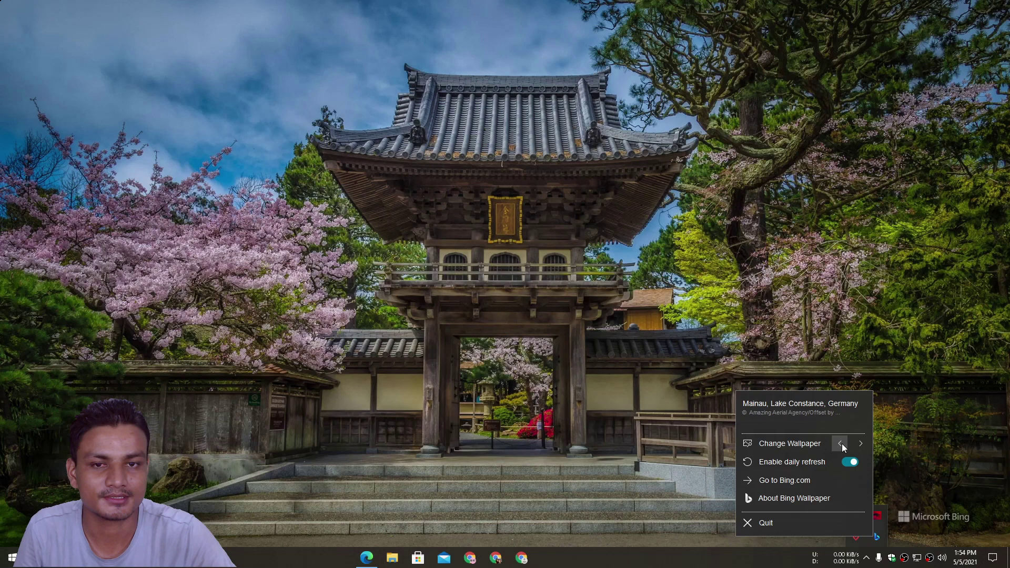
left_click(843, 444)
left_click(842, 444)
left_click(841, 444)
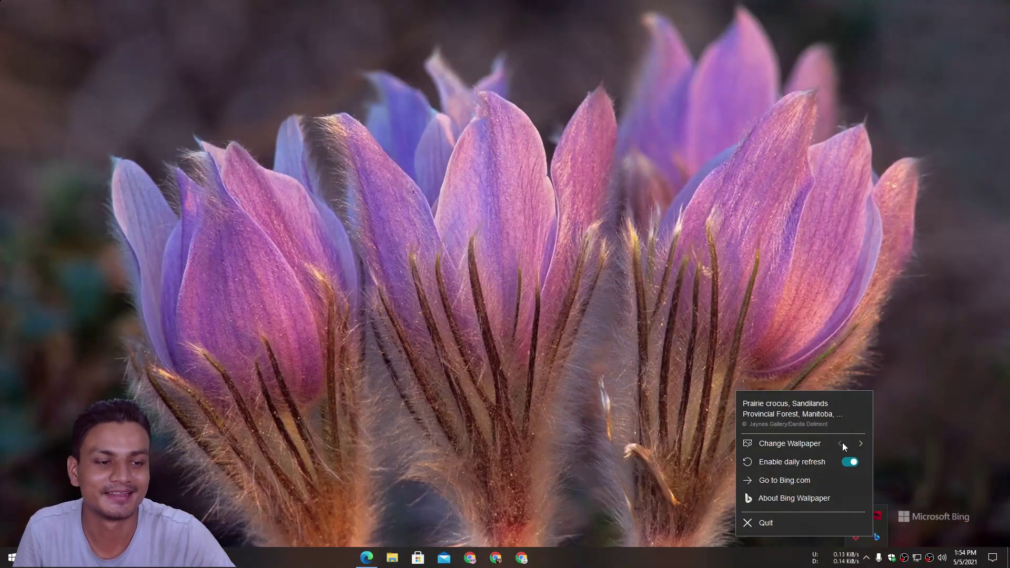
Step forward through the photos, past Mainau, to the grey seal wallpaper
left_click(863, 445)
left_click(864, 445)
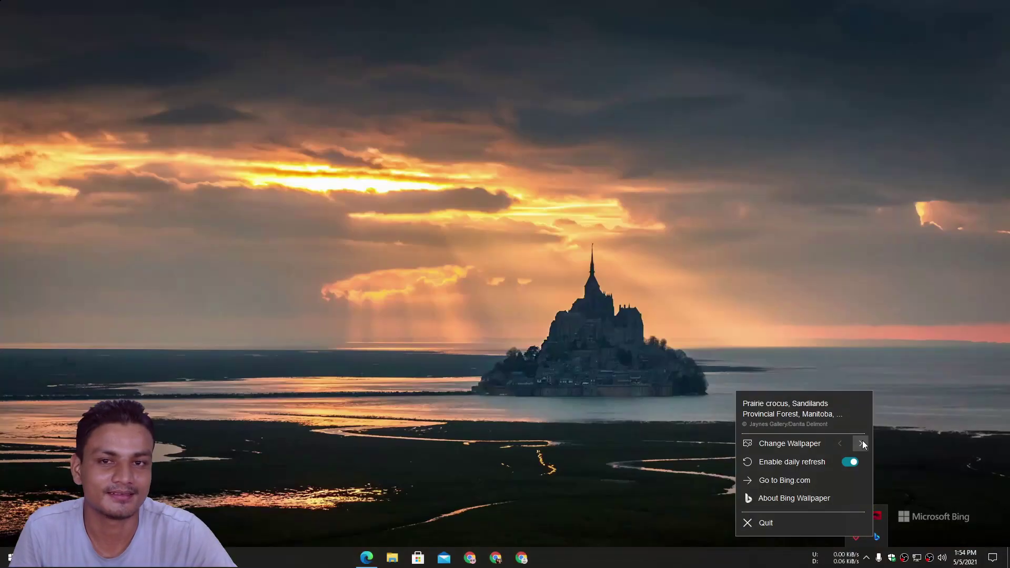
left_click(863, 445)
left_click(863, 445)
left_click(863, 443)
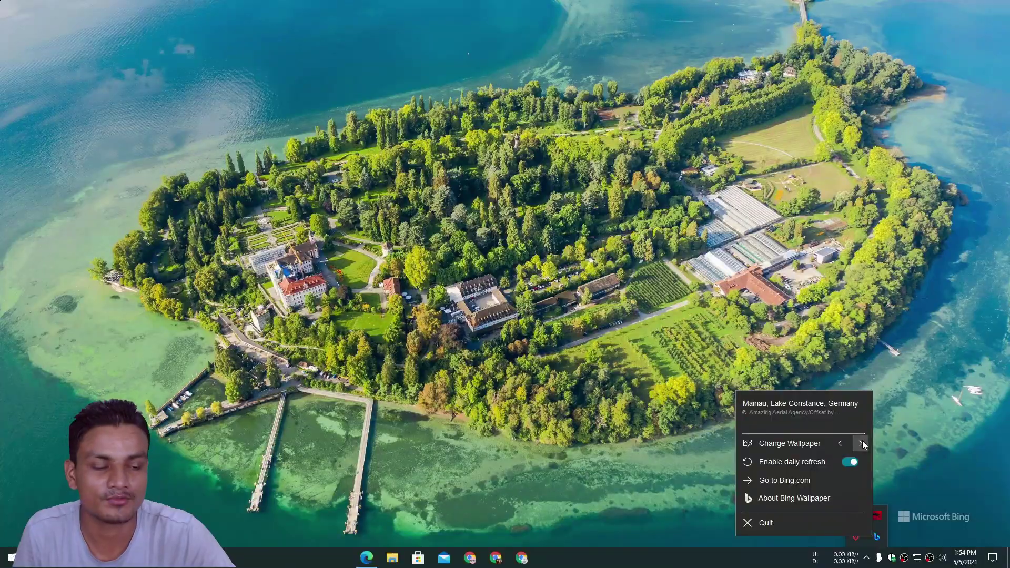
Alternate the desktop between the Mainau and grey seal wallpapers several times, ending on Mainau
left_click(839, 445)
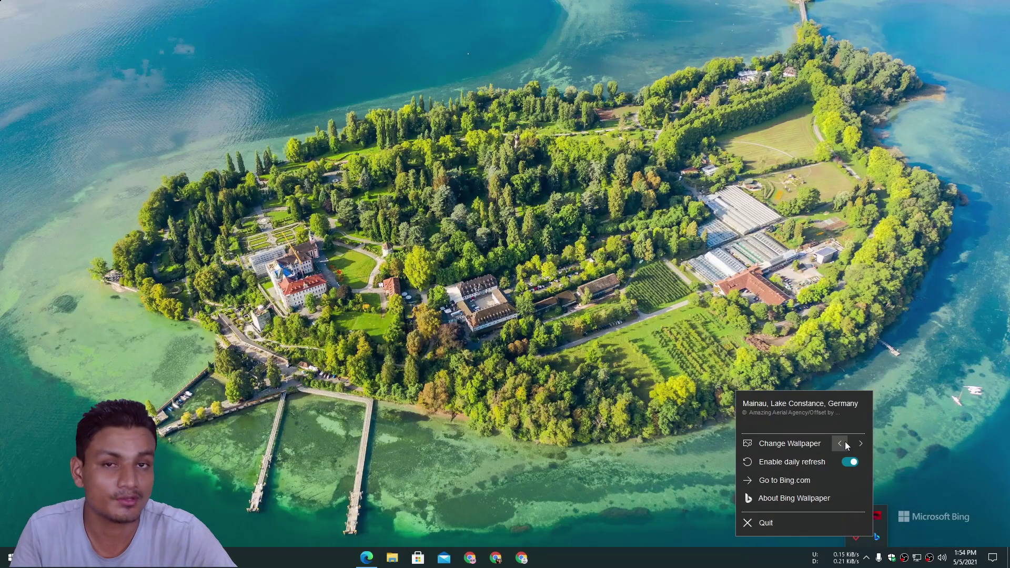
left_click(863, 445)
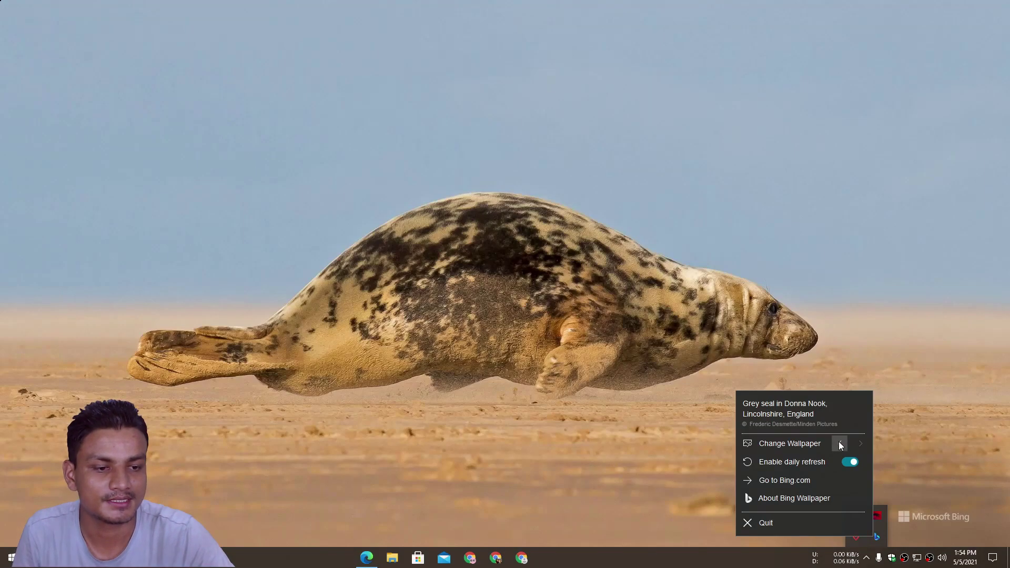
left_click(839, 442)
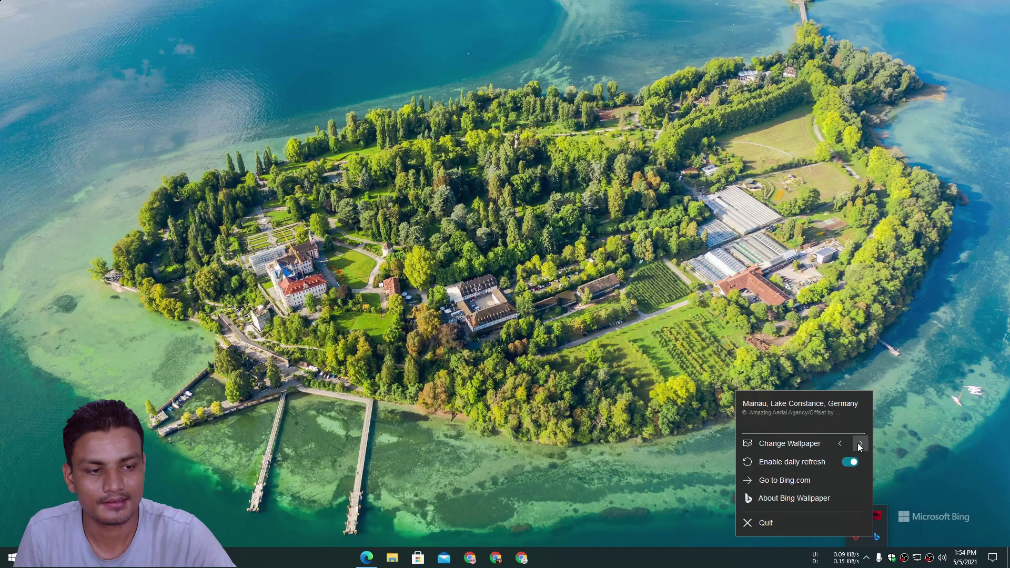
left_click(860, 445)
left_click(839, 444)
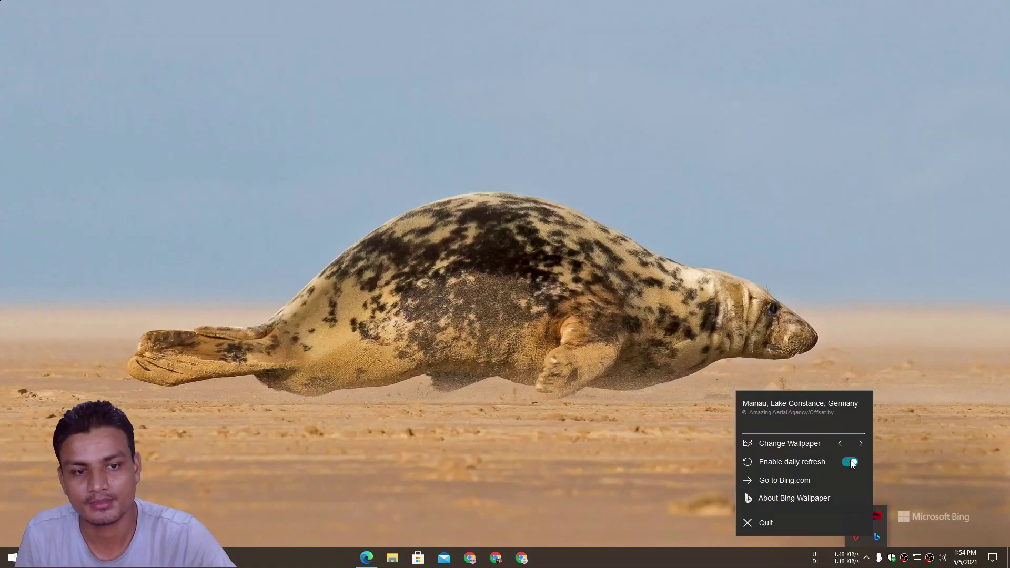
Step back to the zebras photo, then forward to Mainau, Lake Constance again
left_click(841, 444)
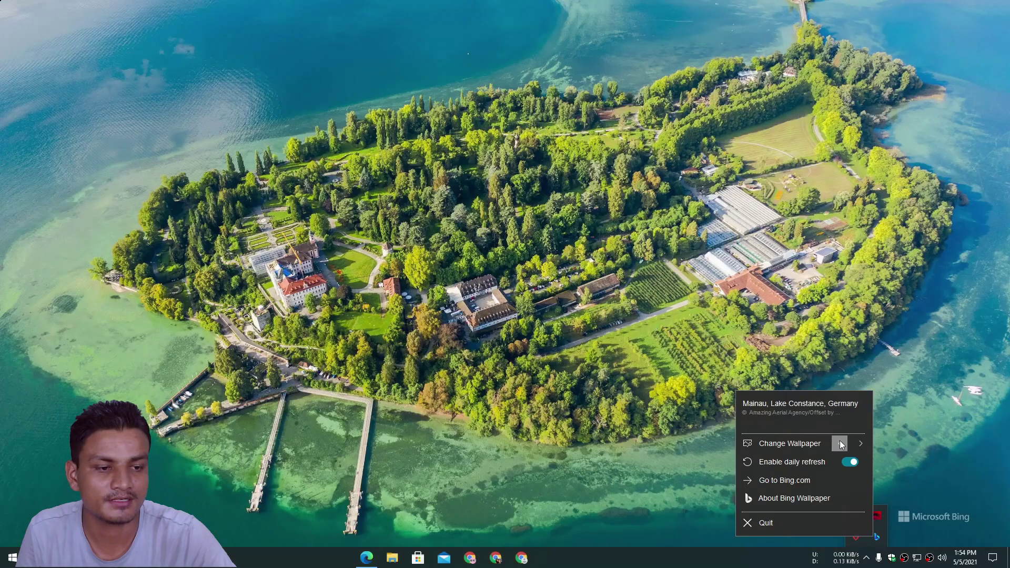
left_click(841, 443)
left_click(861, 444)
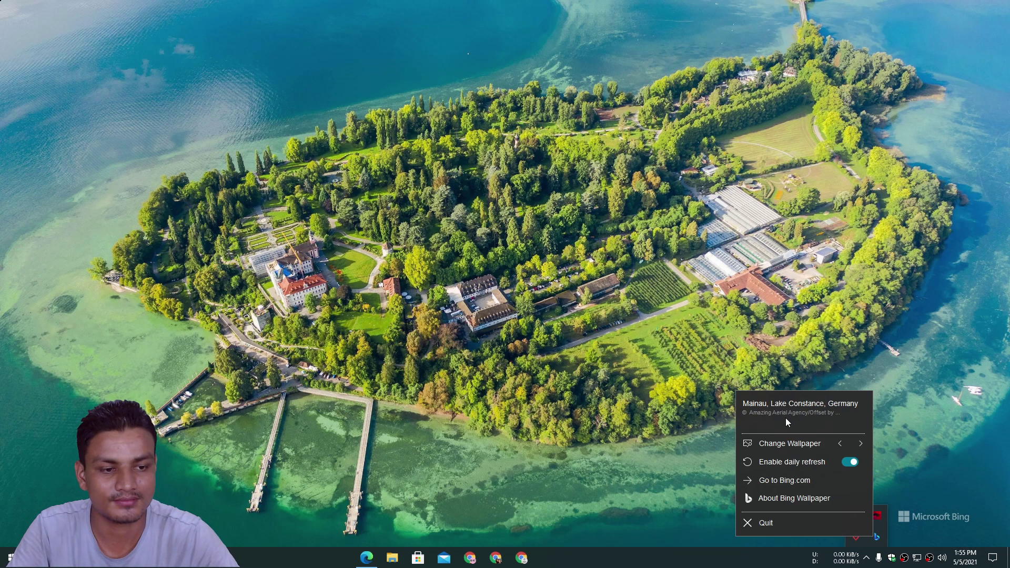
Open About Bing Wallpaper from the tray, then minimize Edge's page-not-found page
left_click(787, 500)
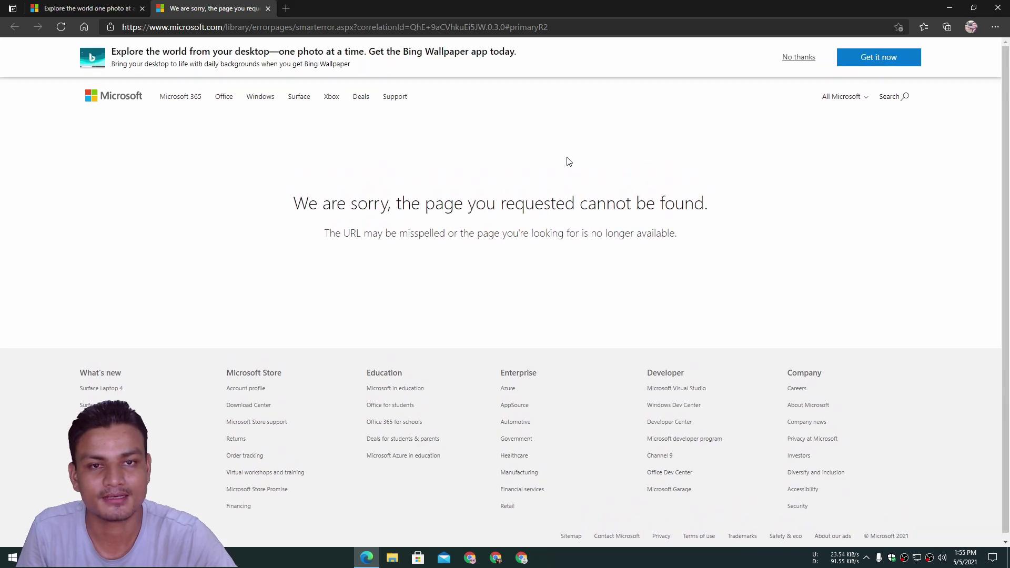
left_click(950, 9)
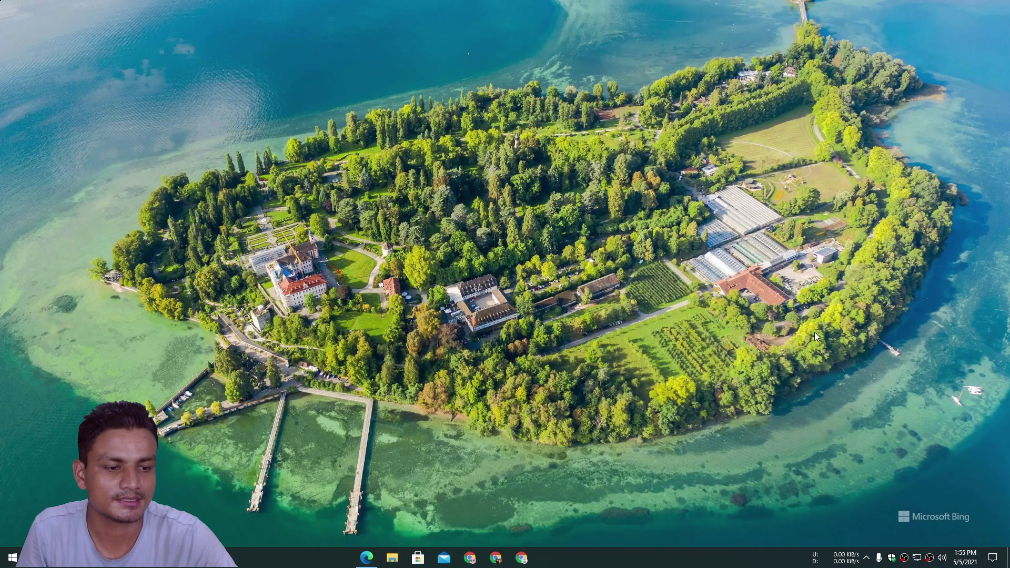
left_click(867, 558)
left_click(883, 536)
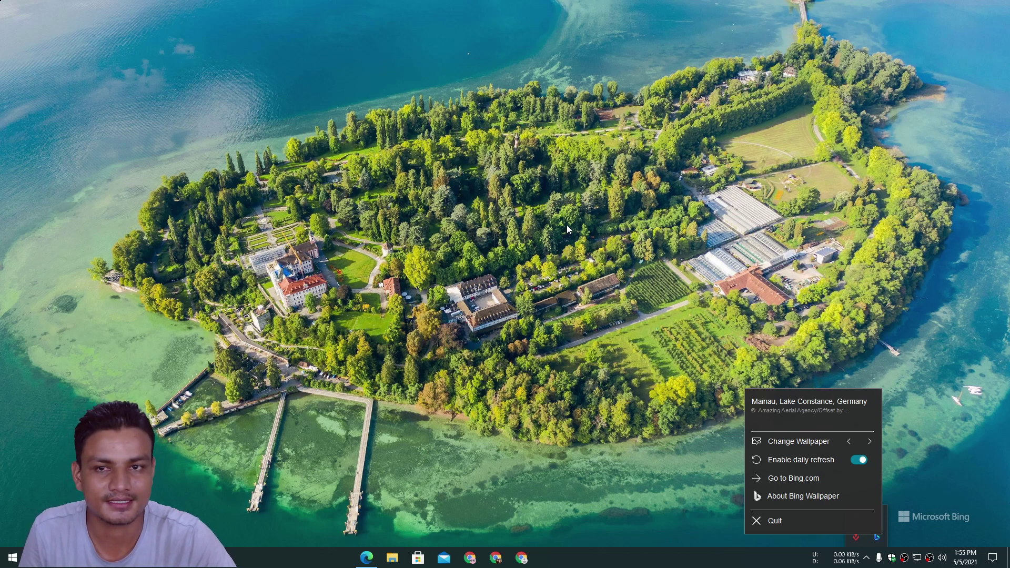
left_click(663, 498)
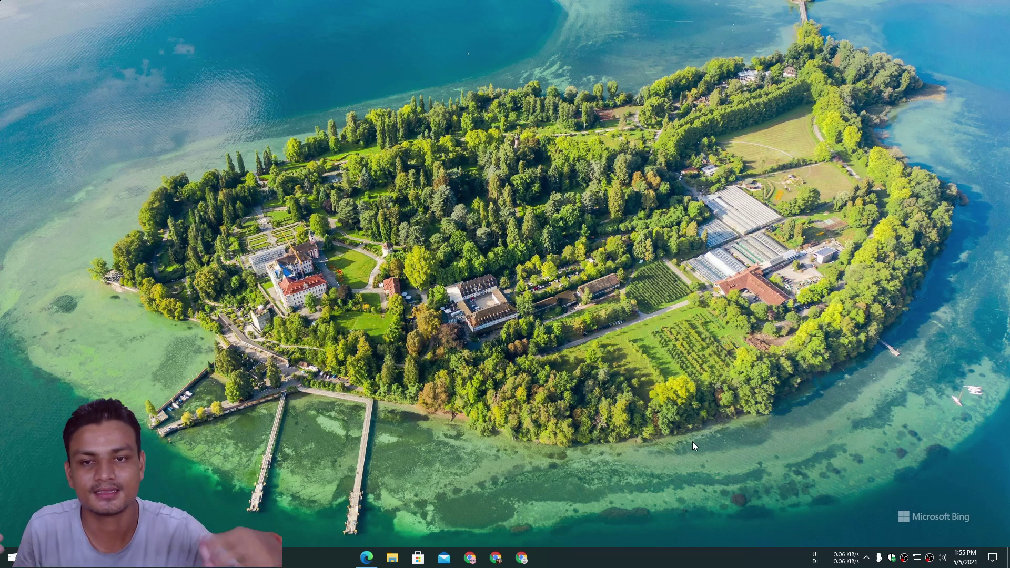